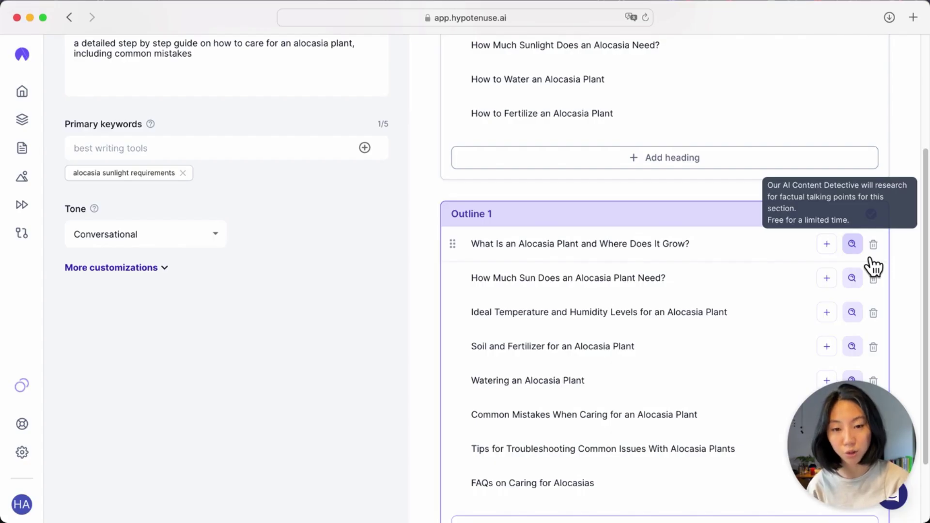
scroll(360, 246, "up", 3)
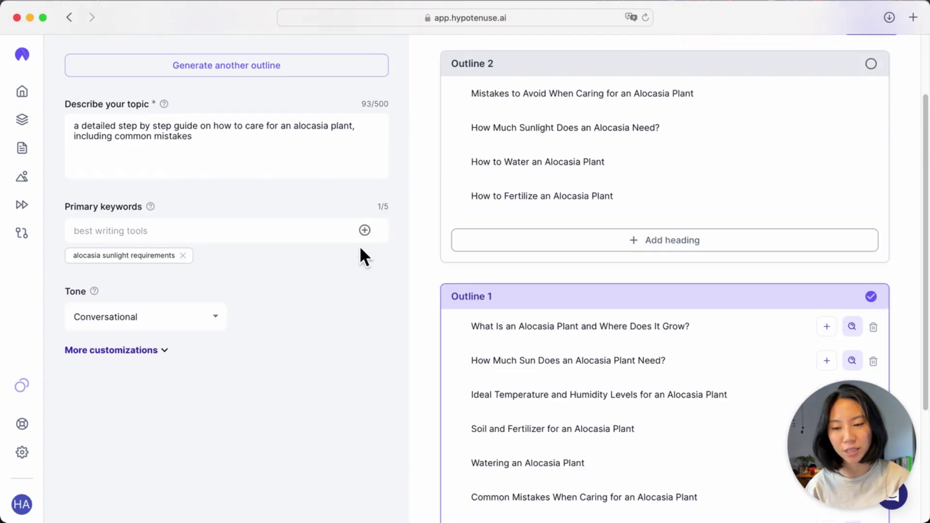
scroll(360, 246, "up", 2)
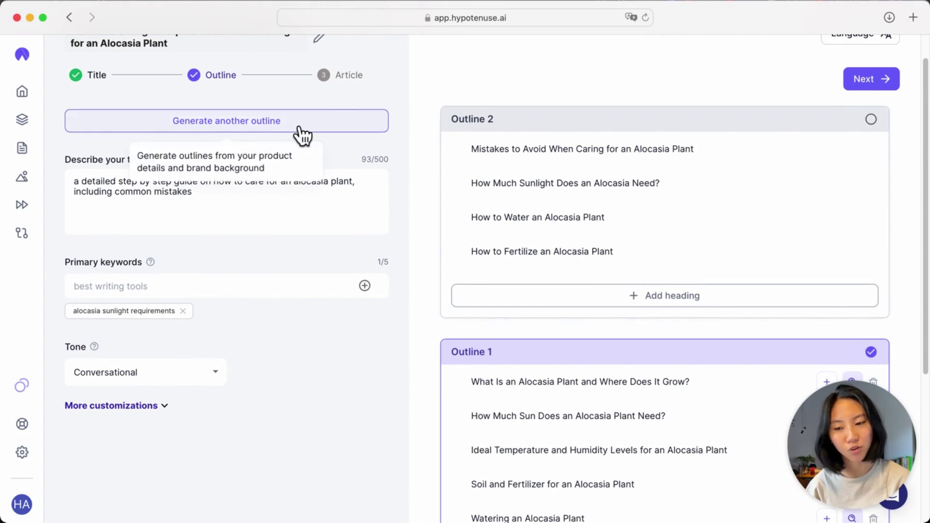
Drag the Mistakes to Avoid heading into Outline 1, then research talking points for the winning team's finals performance.
left_click_drag(459, 149, 474, 412)
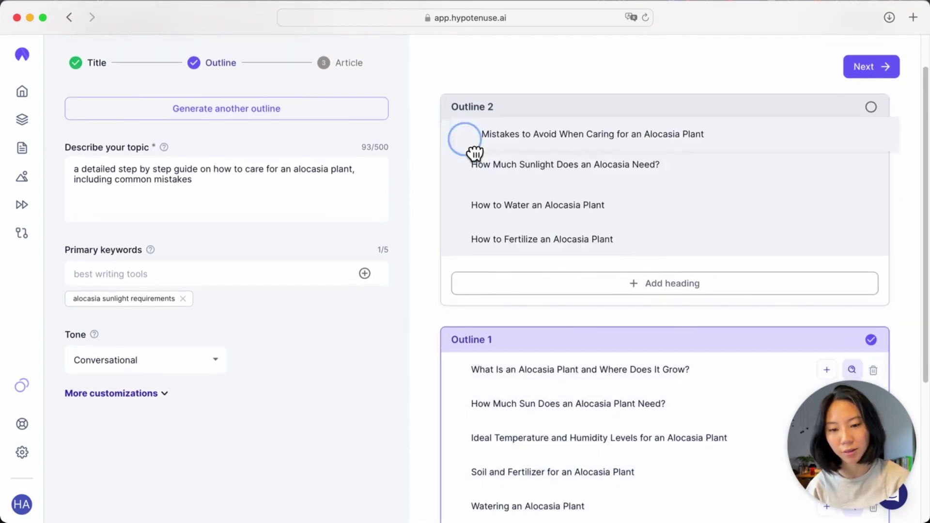
left_click_drag(475, 413, 473, 150)
scroll(598, 456, "down", 3)
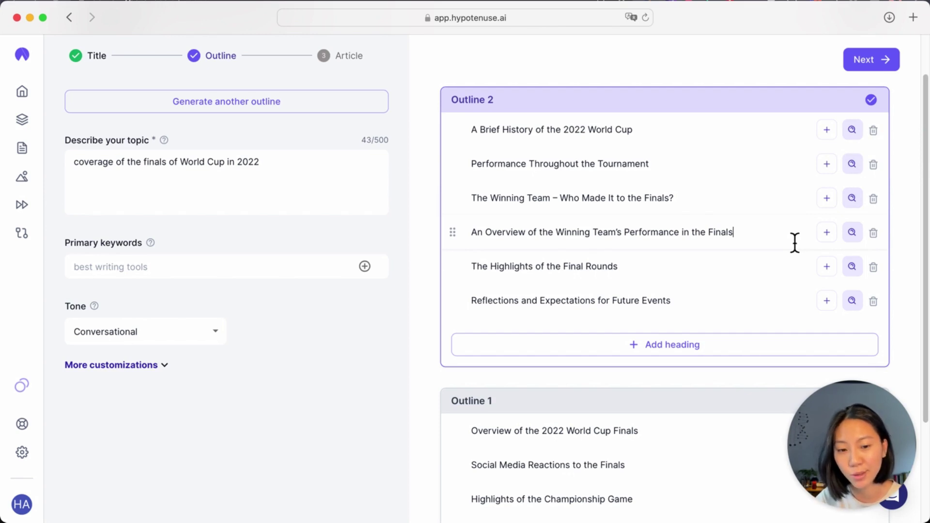
left_click(866, 234)
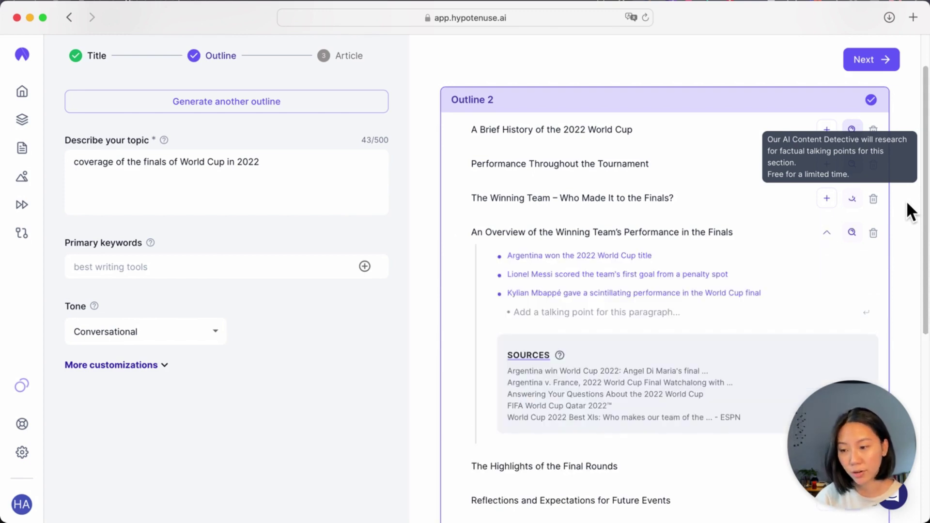
scroll(906, 200, "down", 1)
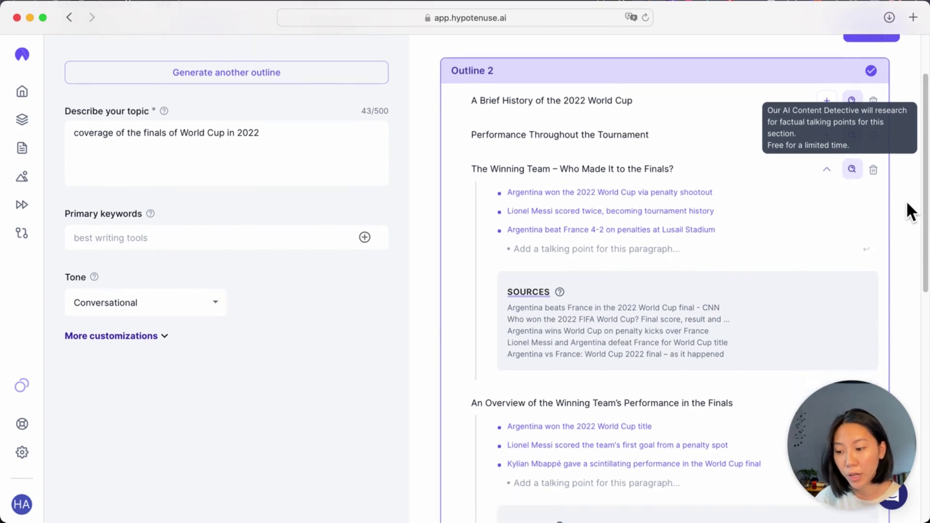
scroll(907, 200, "down", 1)
scroll(907, 200, "down", 1)
scroll(906, 200, "up", 1)
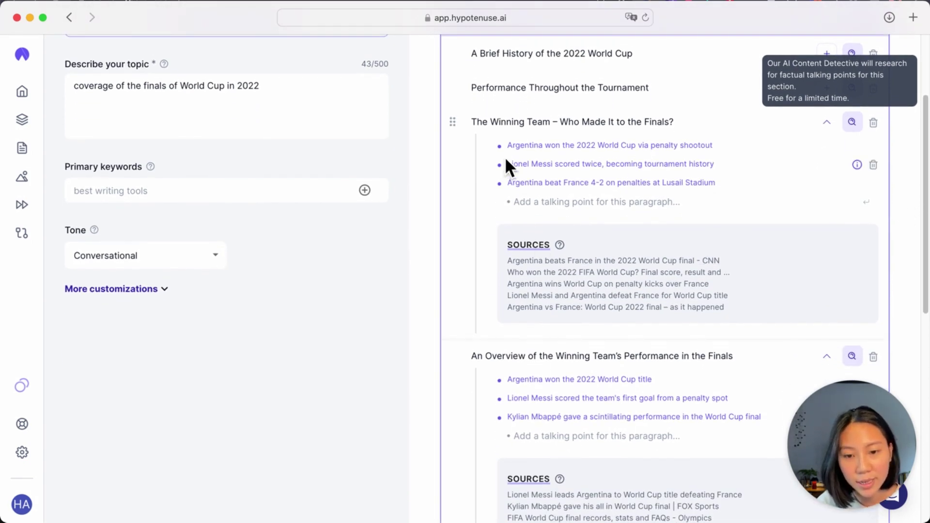
mouse_move(611, 230)
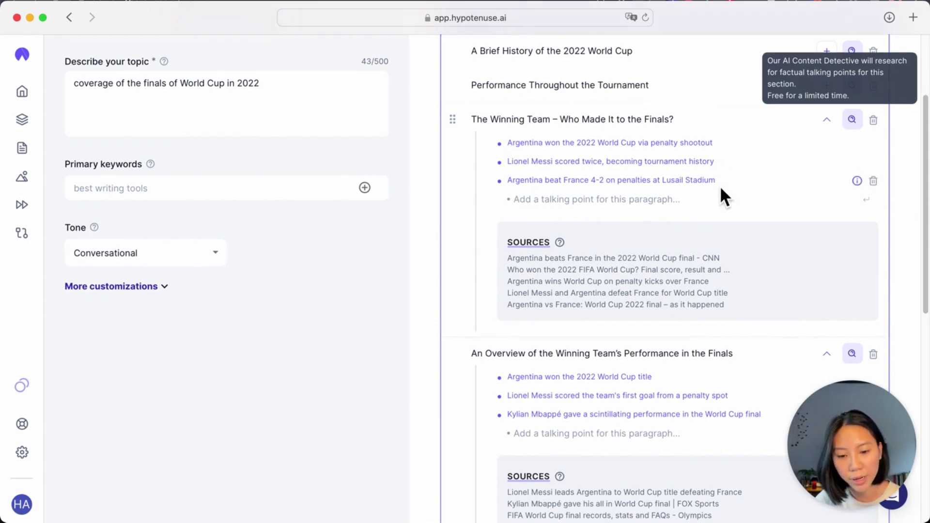
scroll(720, 185, "down", 2)
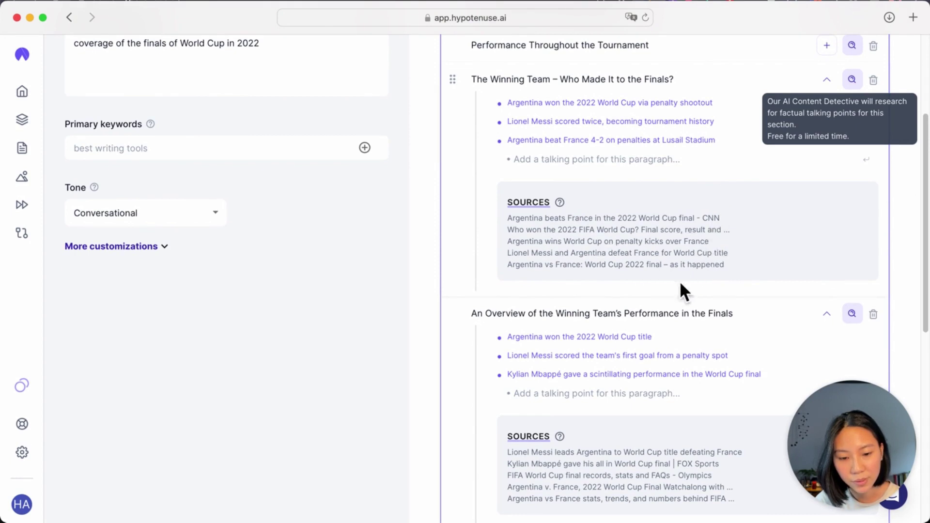
scroll(654, 343, "down", 5)
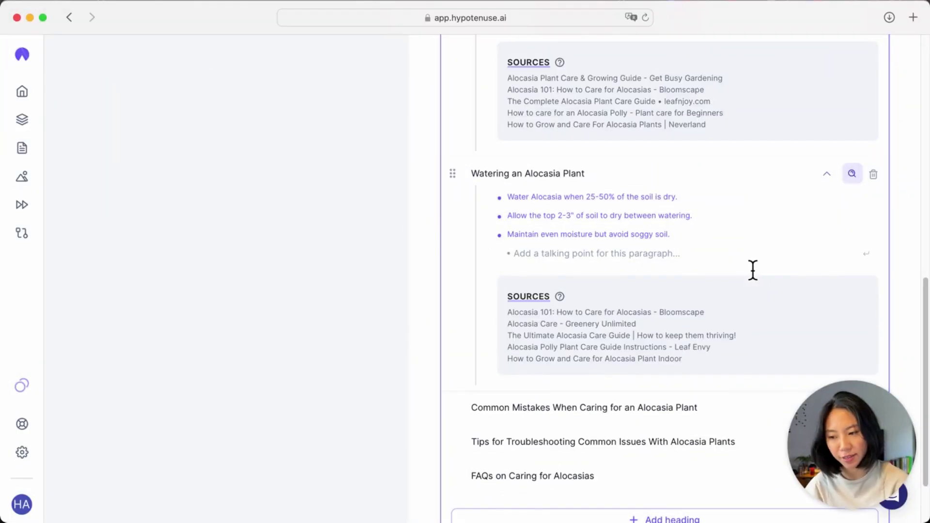
mouse_move(590, 197)
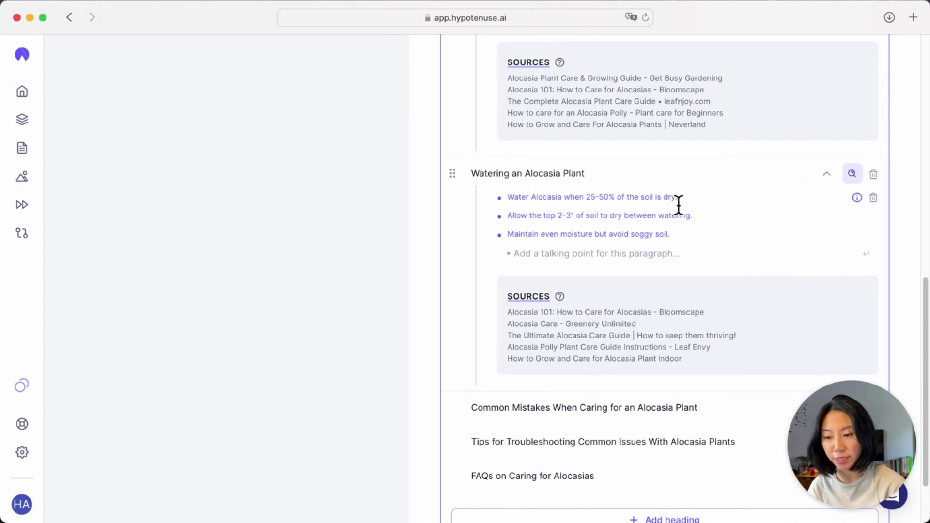
Add an overwatering warning as a talking point under Watering an Alocasia Plant.
left_click(662, 254)
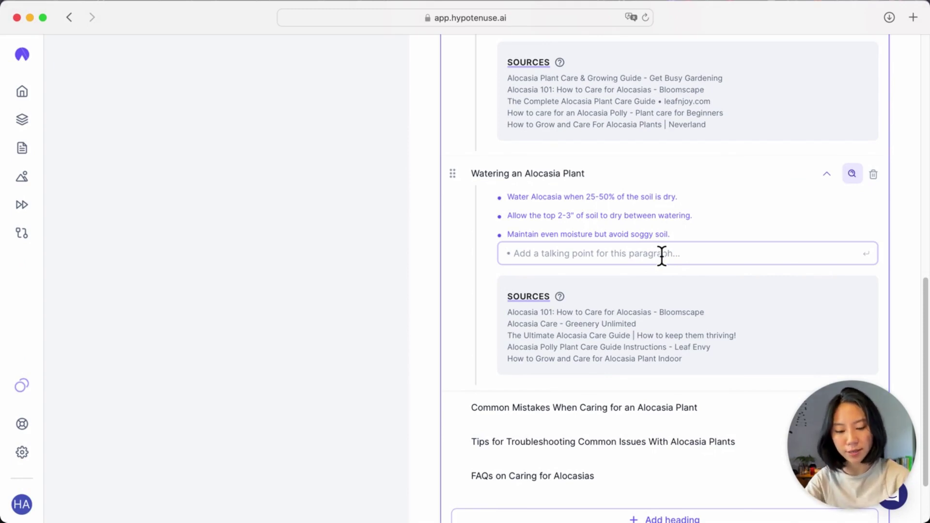
type("A")
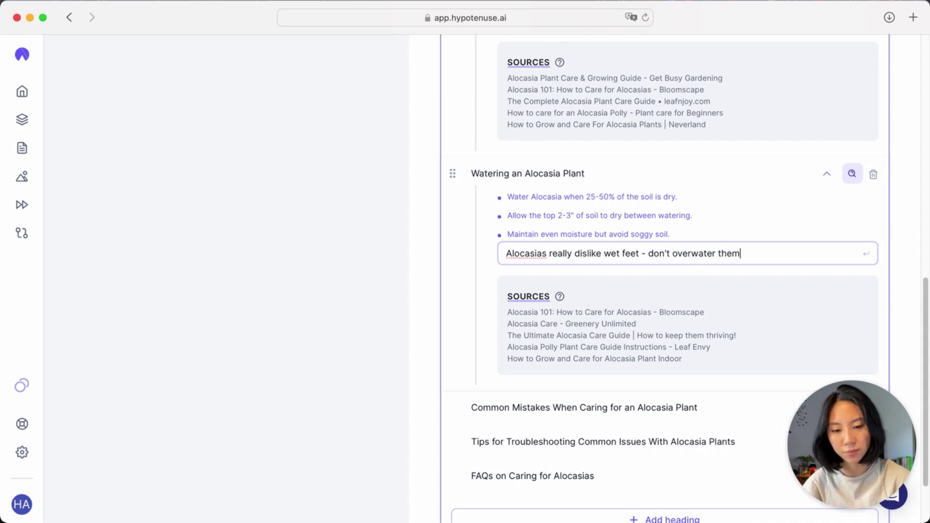
key("Return")
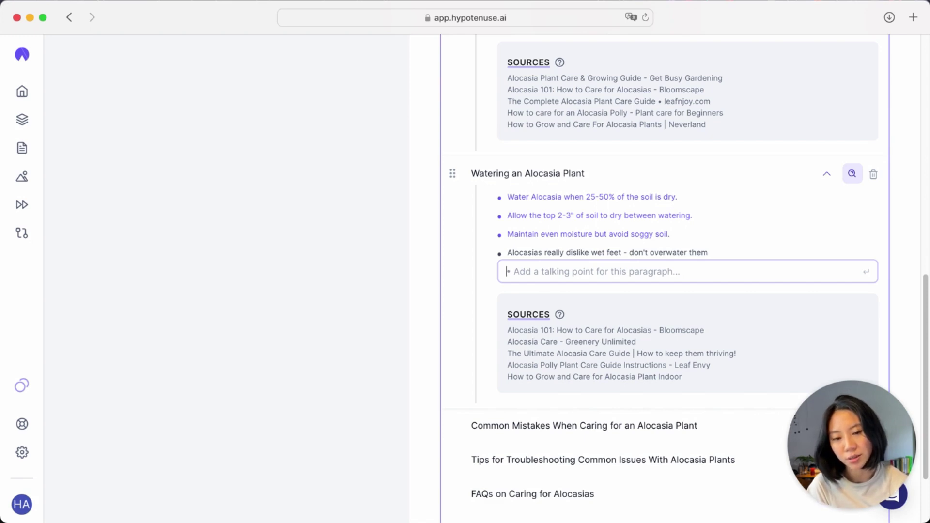
scroll(683, 83, "up", 2)
scroll(684, 84, "up", 2)
scroll(684, 83, "up", 1)
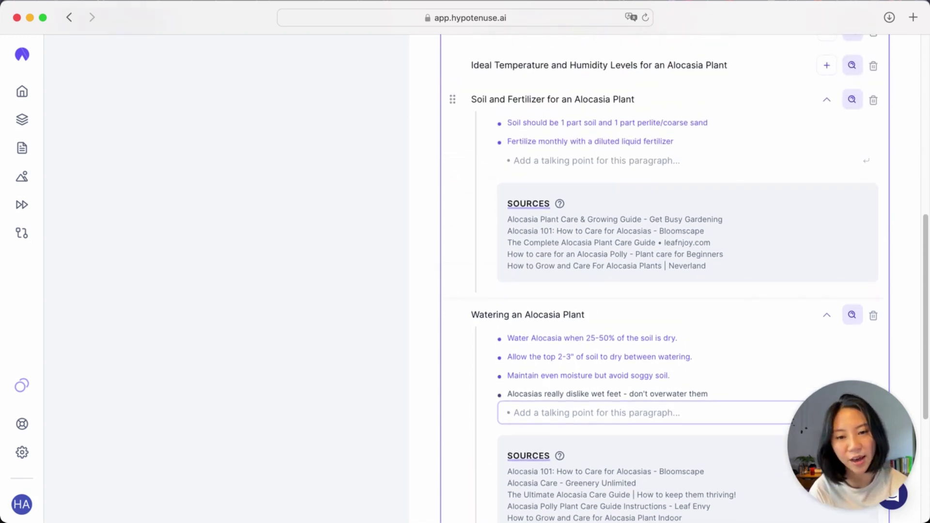
scroll(683, 83, "up", 3)
scroll(684, 83, "up", 2)
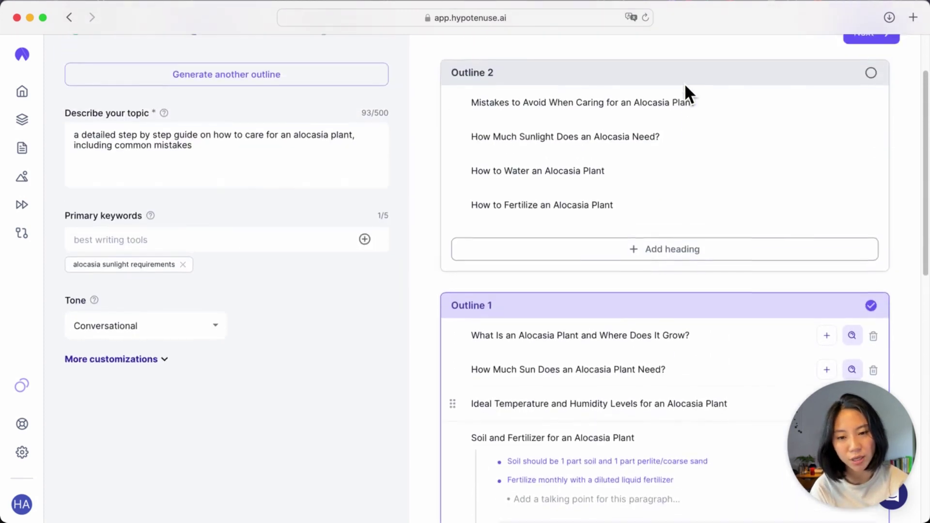
scroll(791, 92, "up", 1)
Advance to the Article stage and generate blog paragraphs (5 credits) for the selected headings.
left_click(888, 116)
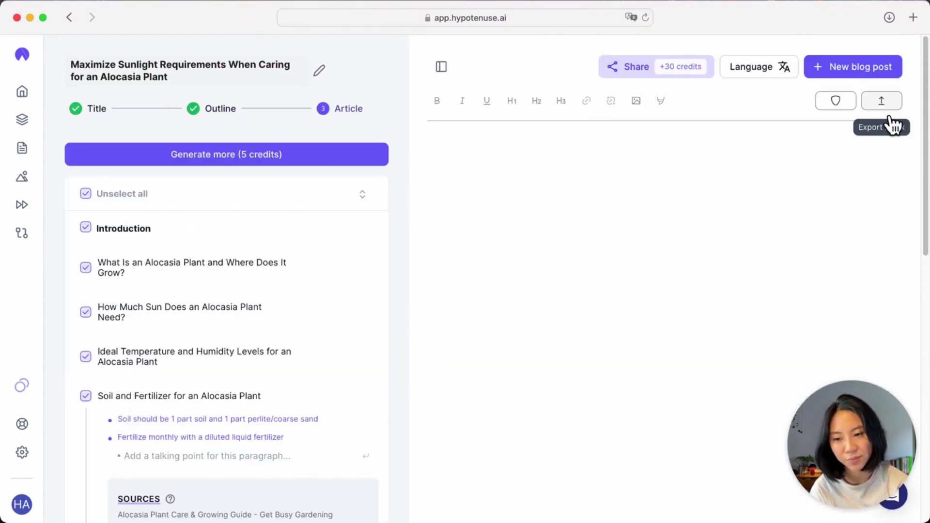
scroll(235, 314, "down", 3)
scroll(234, 313, "down", 2)
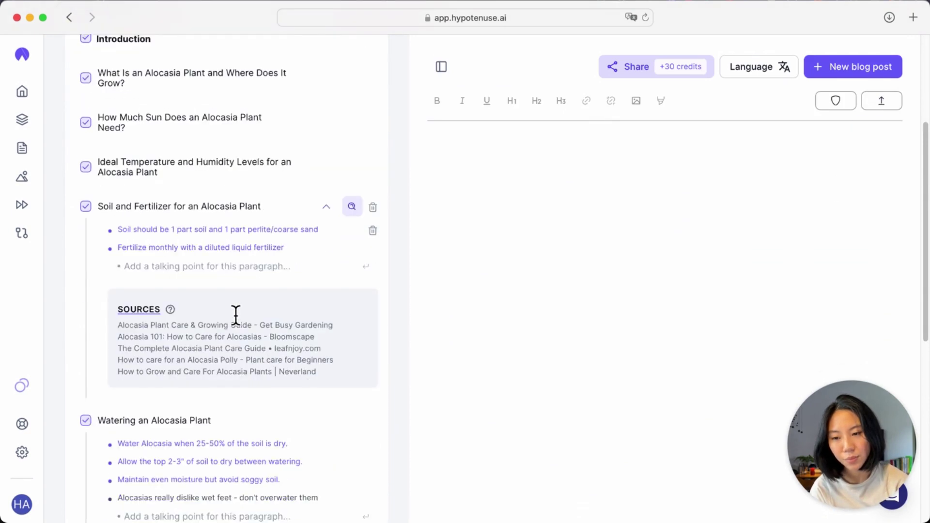
scroll(240, 342, "down", 3)
scroll(240, 342, "up", 6)
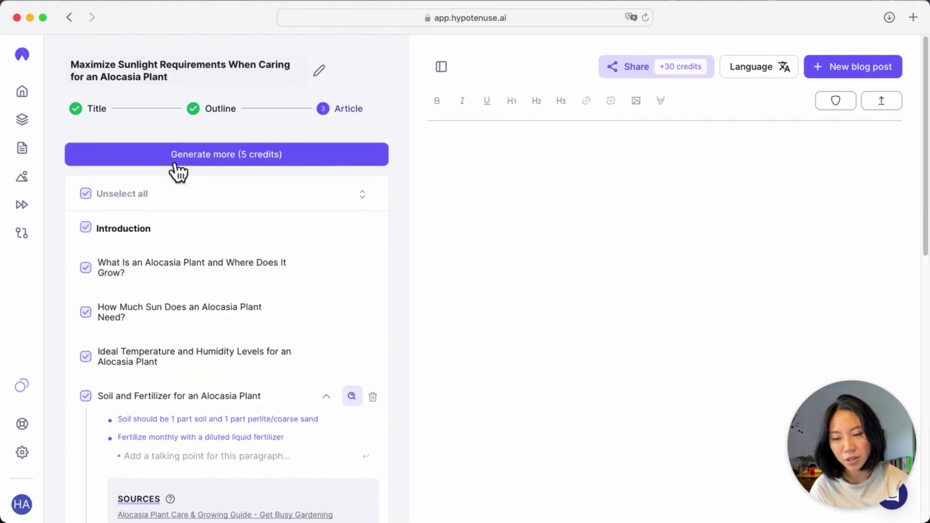
left_click(325, 161)
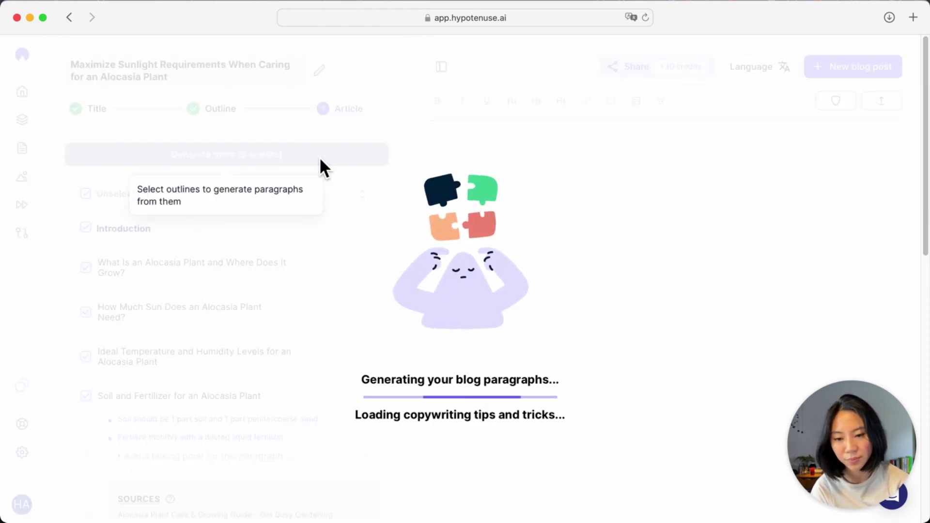
scroll(338, 296, "down", 5)
scroll(338, 295, "down", 3)
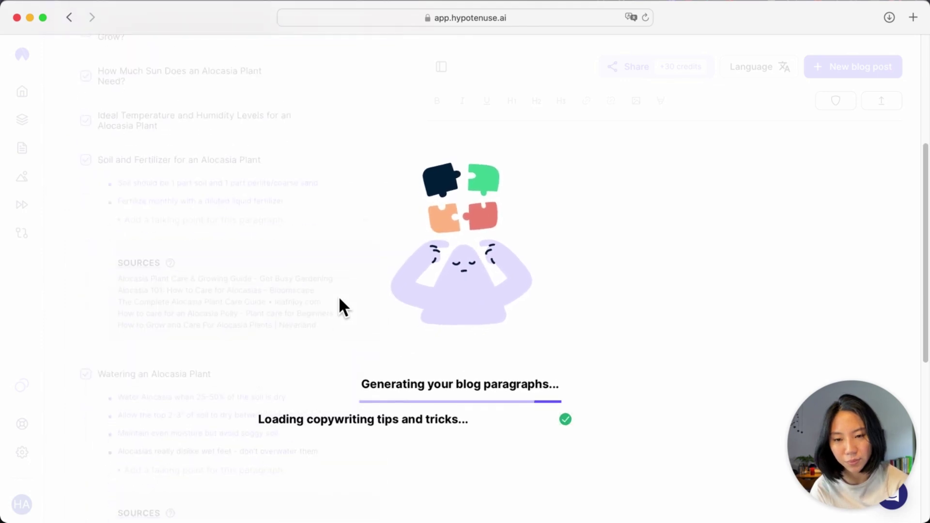
scroll(233, 231, "down", 2)
scroll(223, 226, "down", 1)
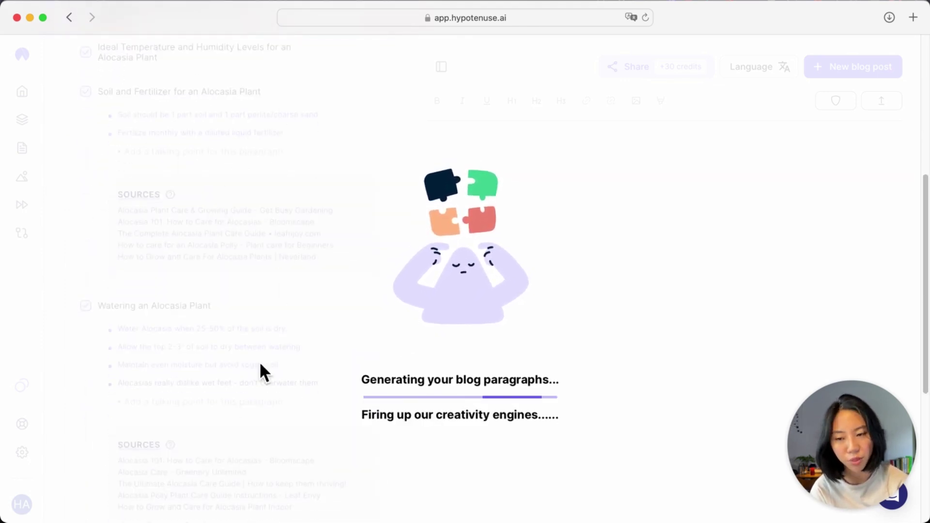
scroll(257, 364, "down", 2)
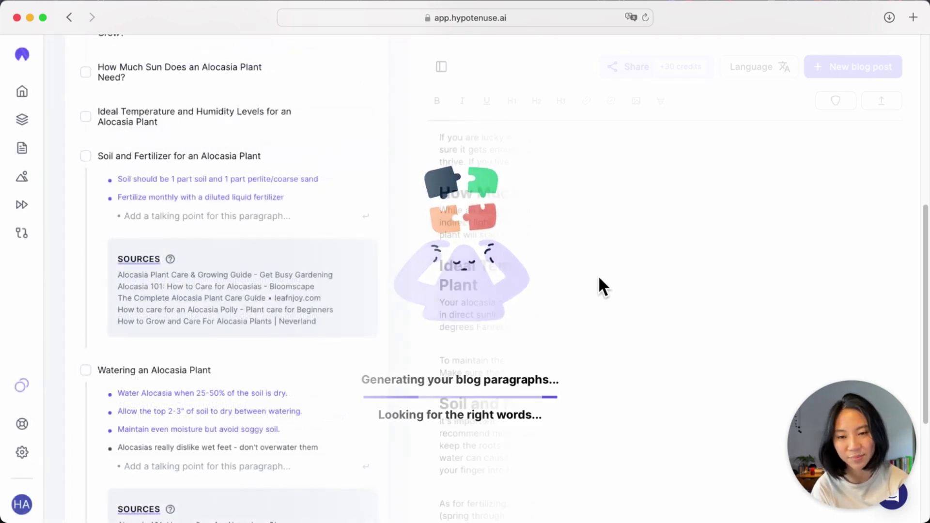
scroll(627, 286, "down", 2)
scroll(628, 286, "down", 1)
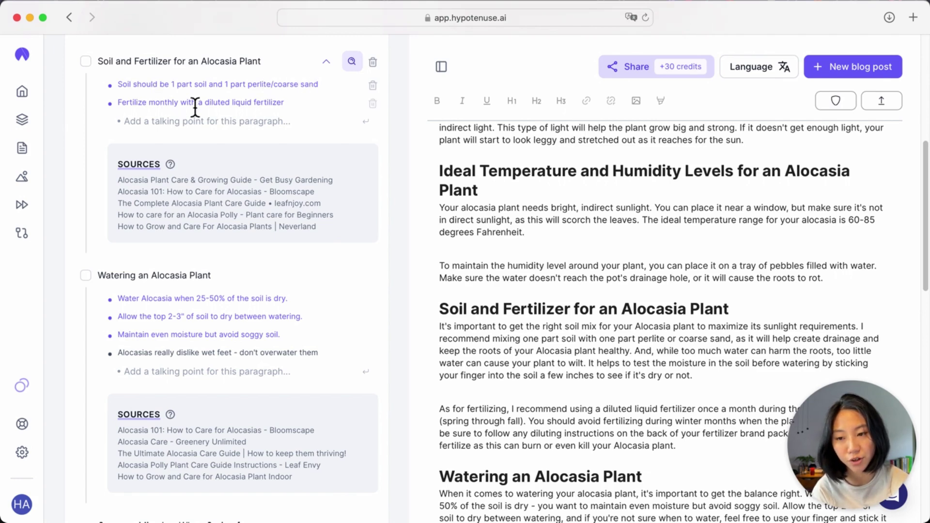
scroll(609, 254, "down", 2)
scroll(609, 253, "down", 1)
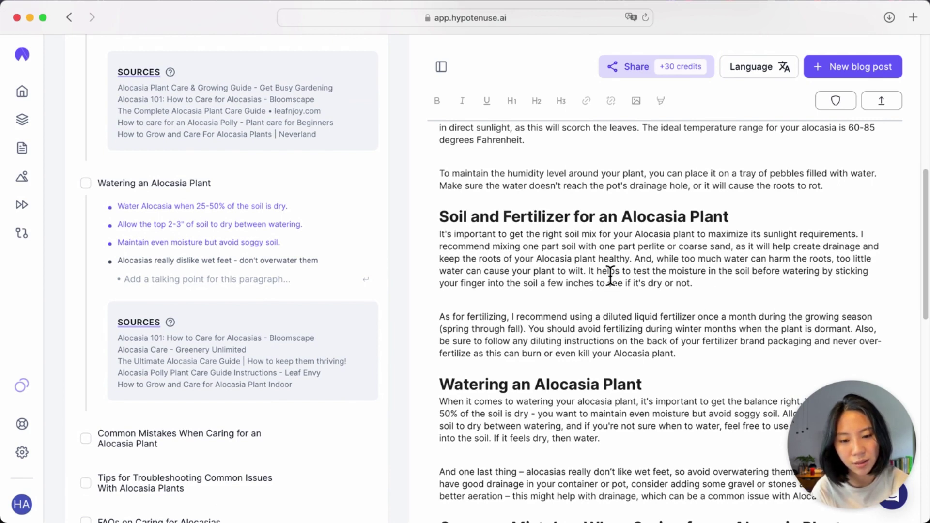
left_click_drag(599, 246, 731, 248)
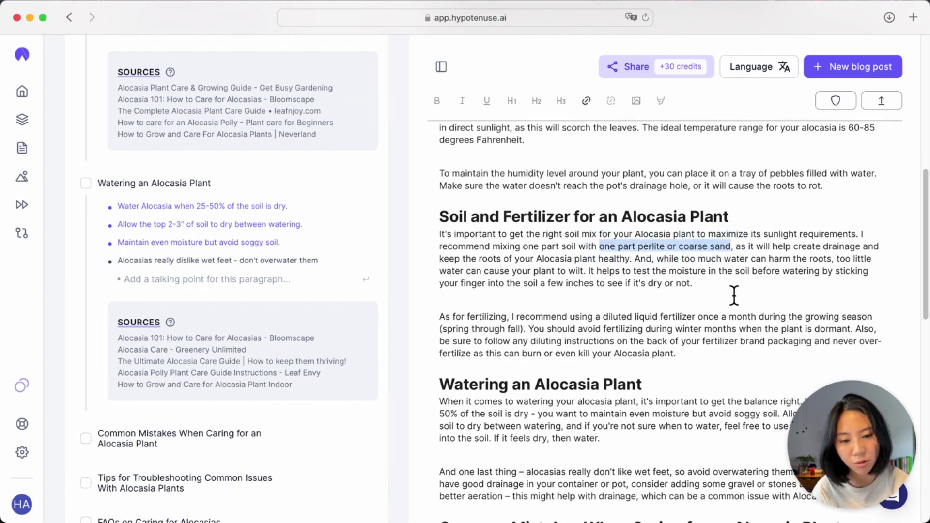
scroll(478, 327, "up", 1)
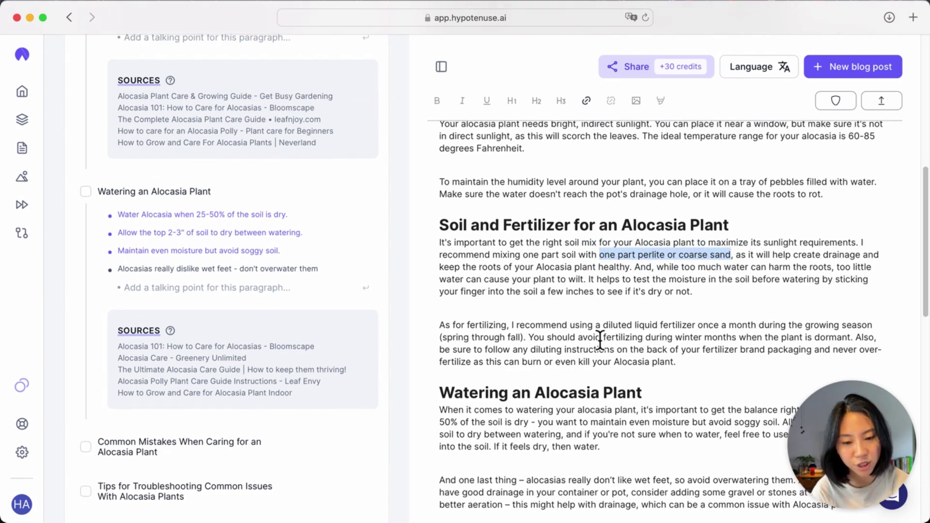
left_click(606, 328)
left_click_drag(607, 328, 760, 330)
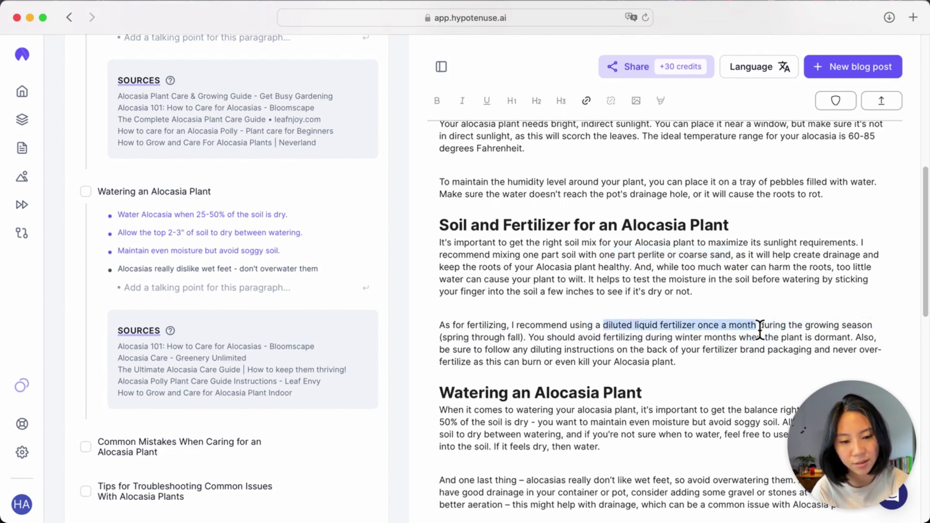
scroll(760, 330, "down", 3)
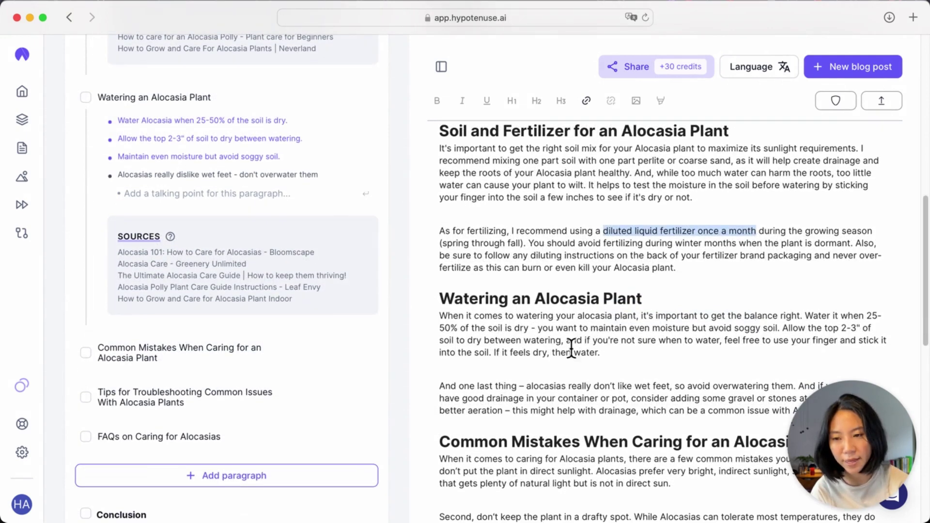
left_click(508, 328)
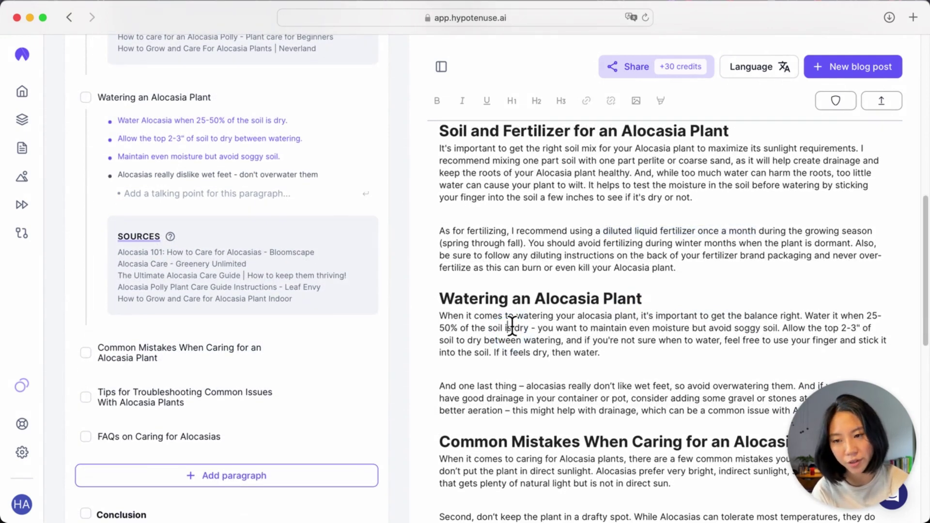
scroll(512, 328, "down", 1)
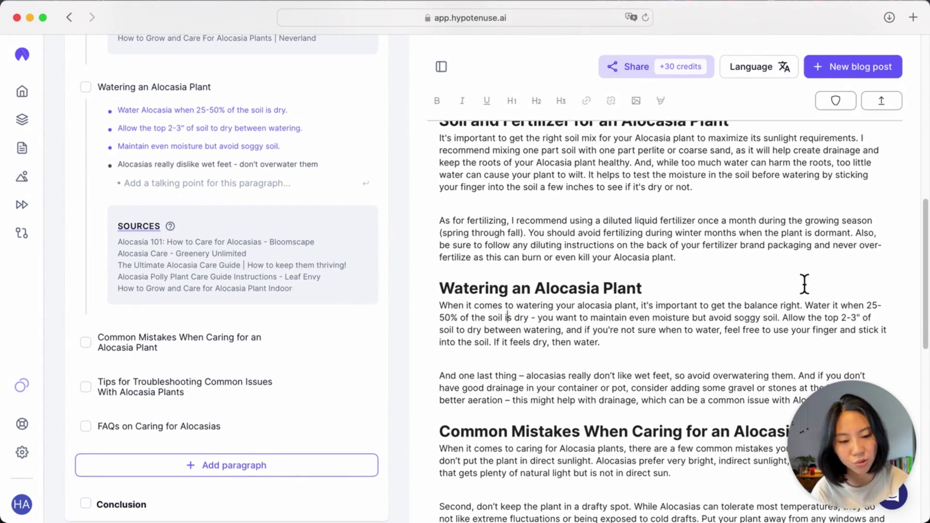
left_click_drag(197, 113, 291, 114)
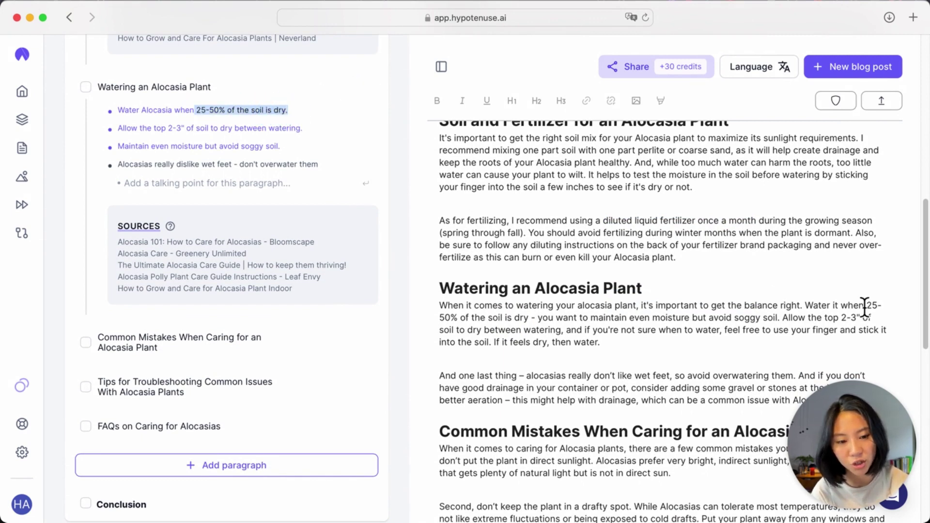
left_click_drag(867, 306, 533, 320)
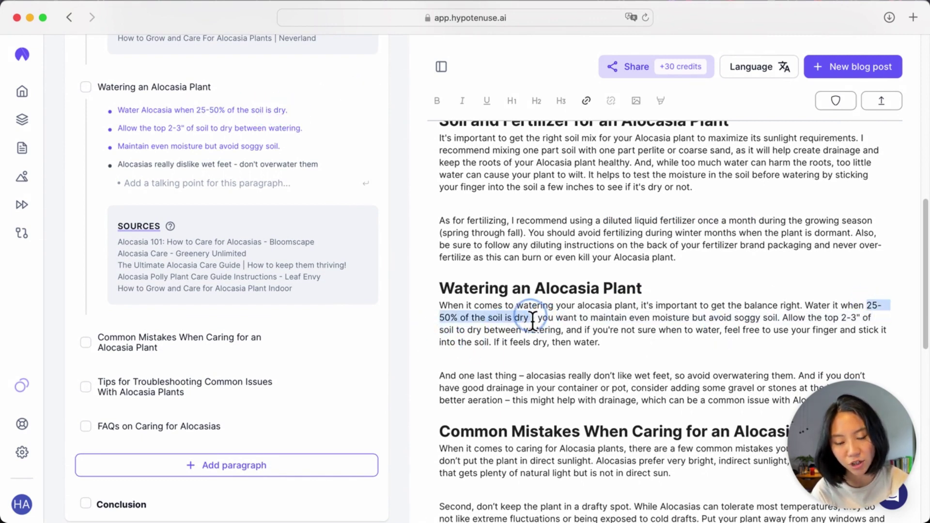
left_click(670, 348)
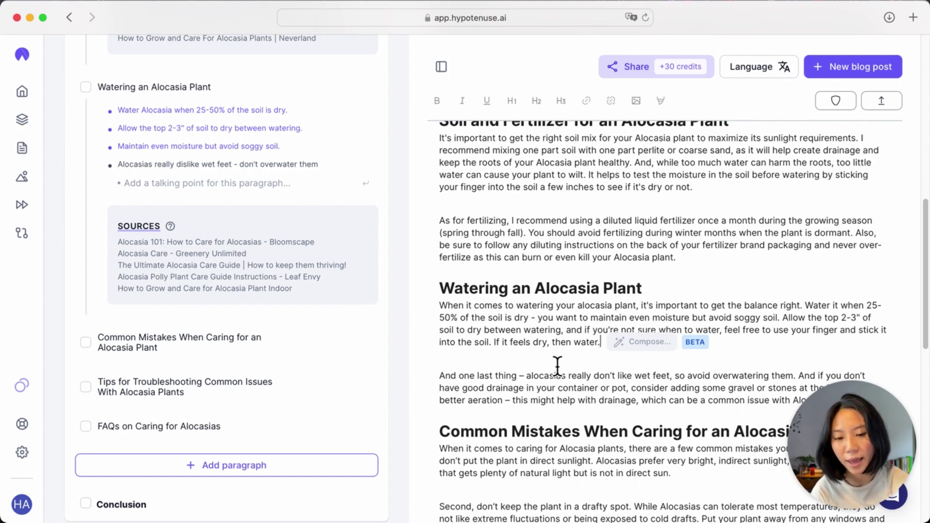
scroll(558, 366, "down", 1)
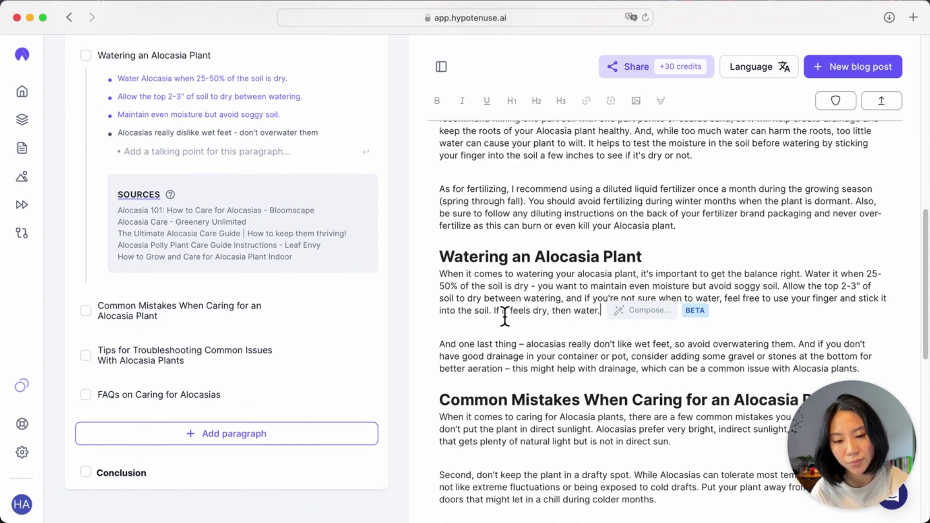
scroll(601, 313, "down", 1)
scroll(601, 314, "down", 2)
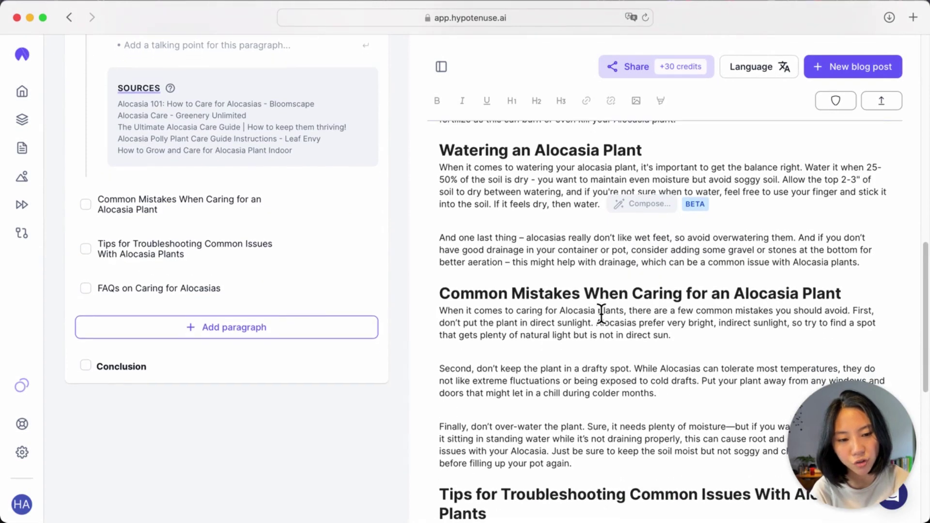
scroll(600, 313, "down", 2)
scroll(601, 313, "down", 1)
scroll(600, 314, "down", 4)
scroll(602, 314, "down", 1)
scroll(601, 315, "up", 8)
scroll(581, 320, "up", 4)
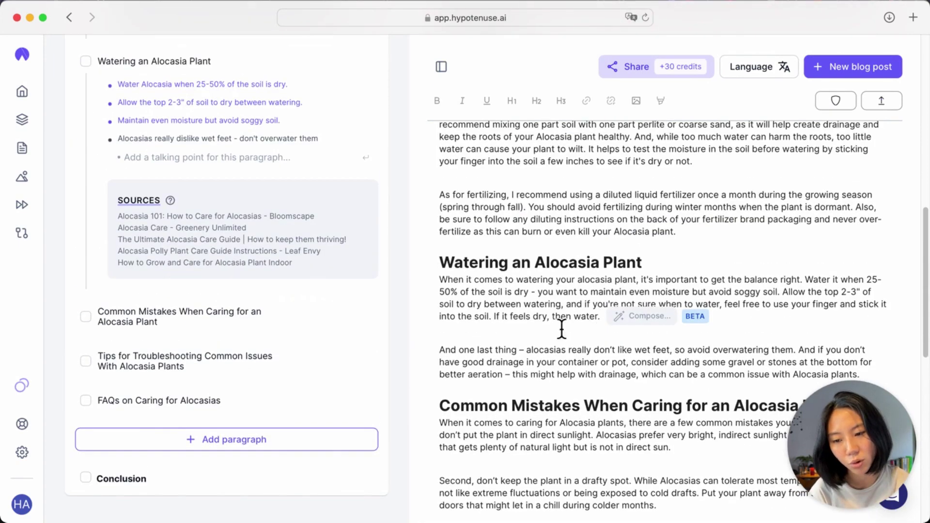
scroll(339, 195, "up", 1)
scroll(337, 190, "up", 5)
scroll(336, 187, "up", 4)
scroll(336, 187, "up", 2)
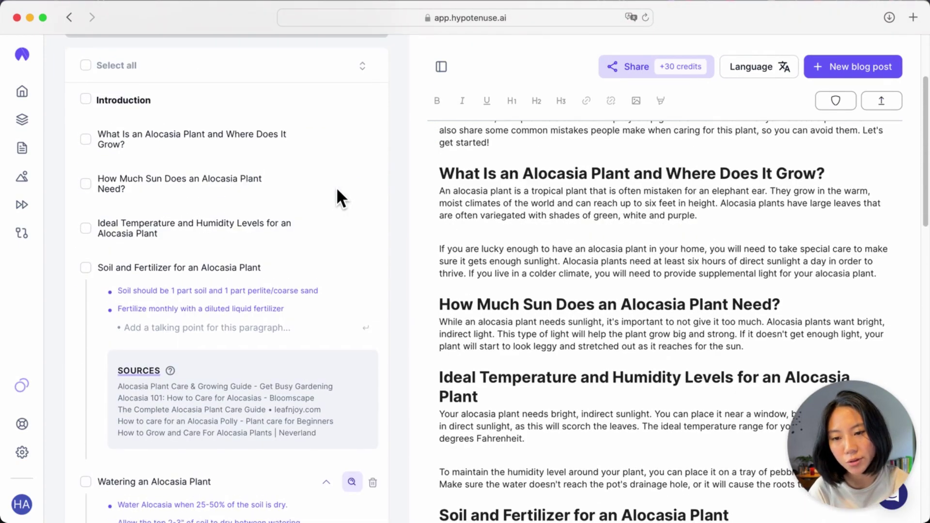
scroll(352, 252, "down", 1)
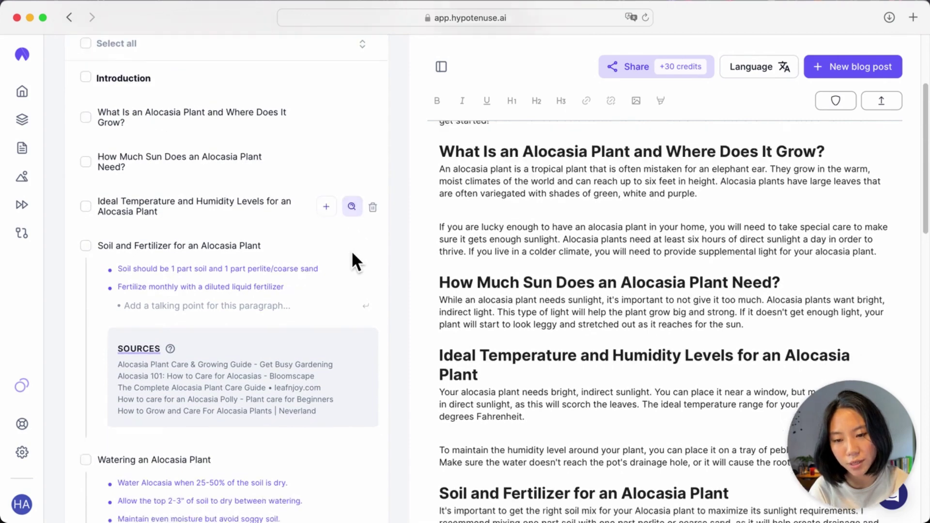
scroll(352, 253, "down", 9)
scroll(345, 313, "down", 3)
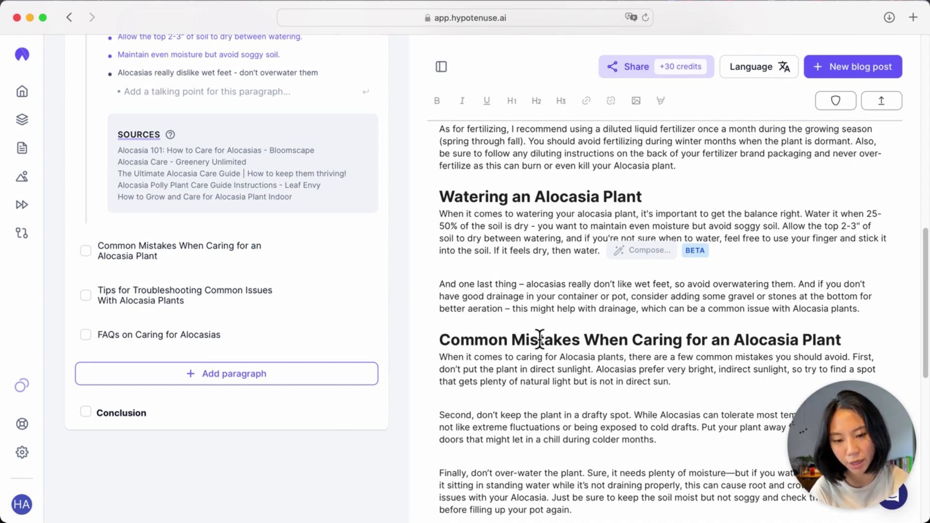
scroll(539, 338, "down", 2)
scroll(539, 338, "down", 1)
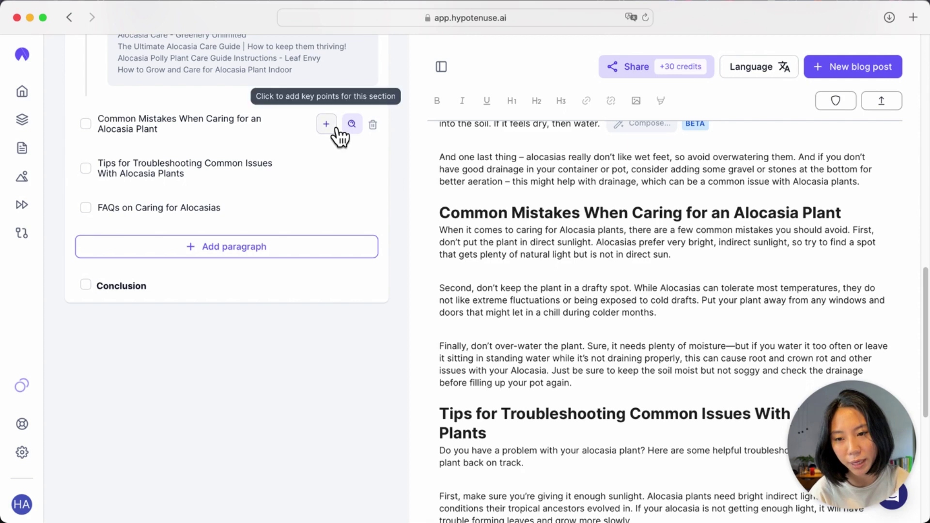
left_click(335, 128)
Add a mealybug talking point under Common Mistakes, check that section, and generate new paragraphs for it.
left_click(234, 163)
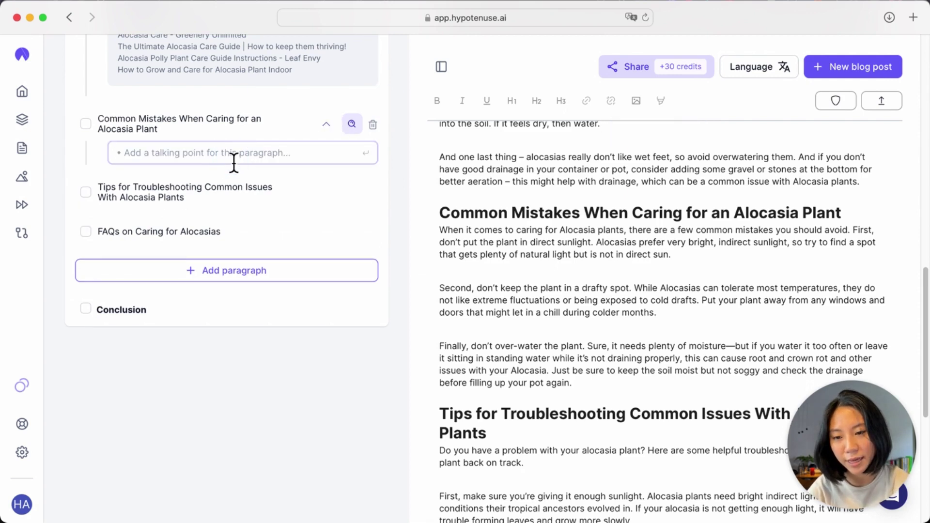
type("Wat")
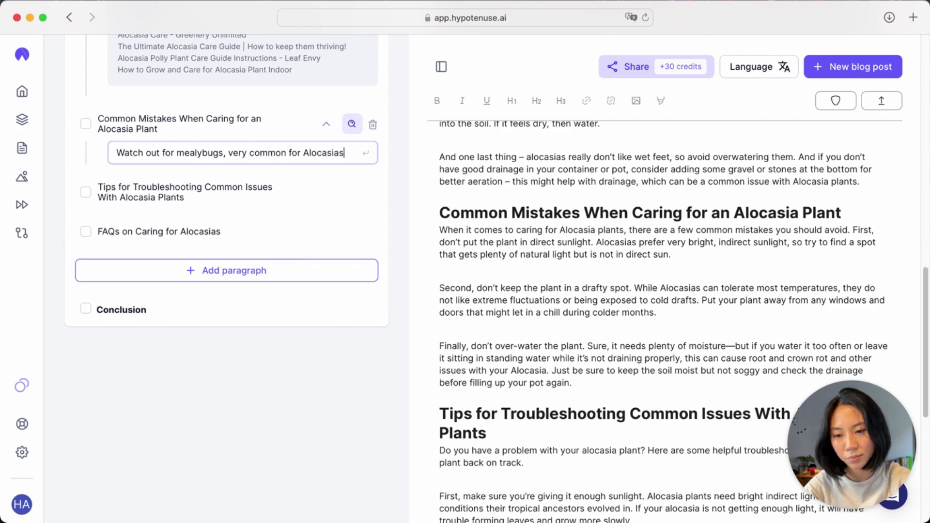
key("Return")
left_click(85, 124)
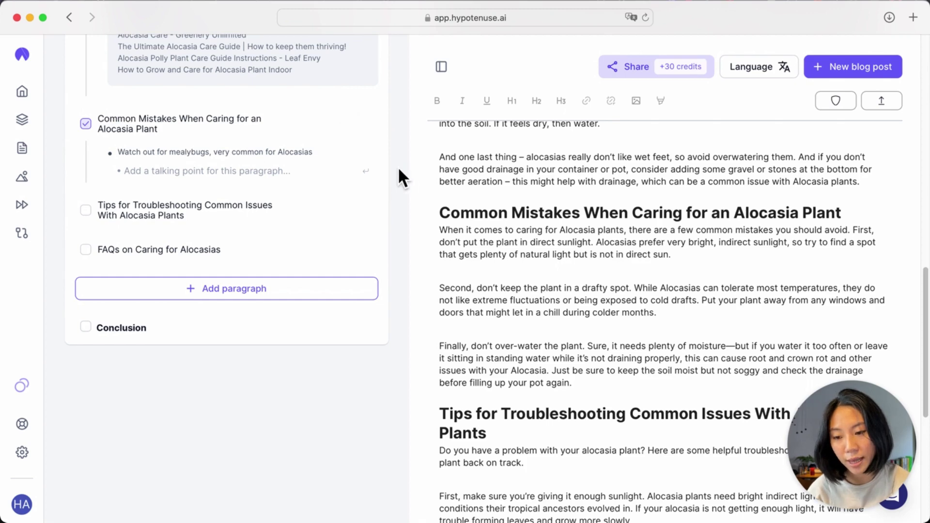
scroll(398, 166, "up", 1)
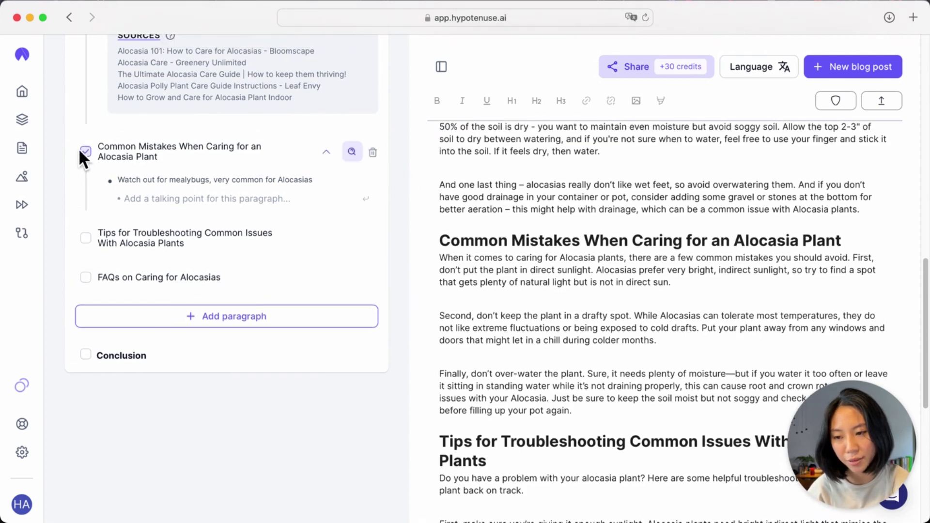
scroll(79, 155, "up", 5)
scroll(91, 162, "up", 5)
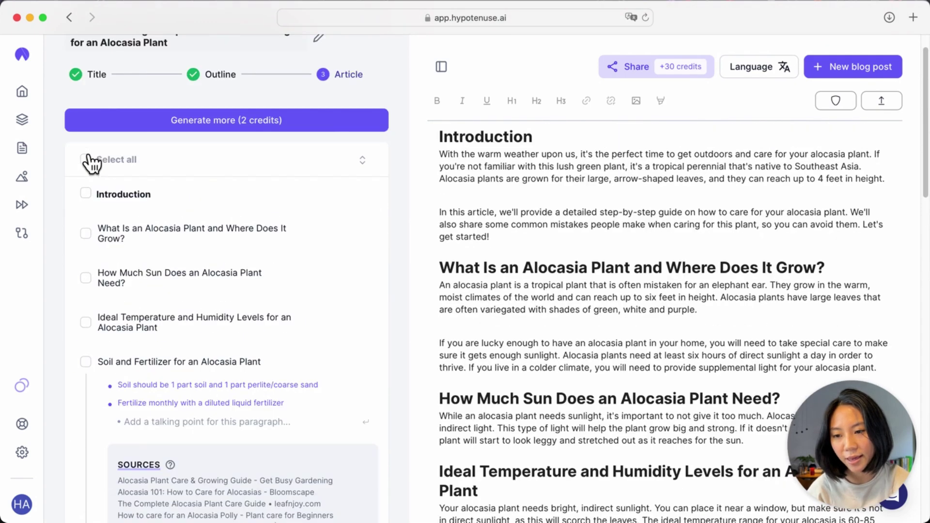
left_click(391, 116)
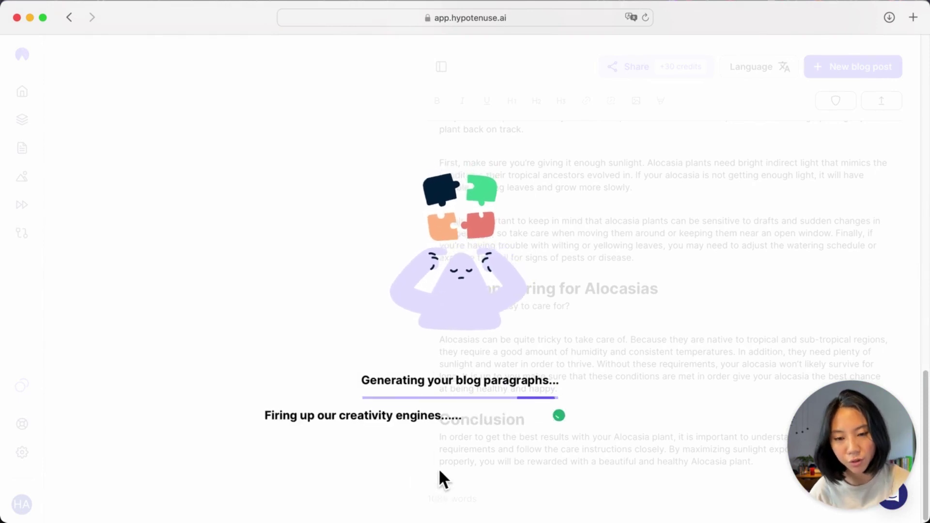
scroll(440, 459, "down", 3)
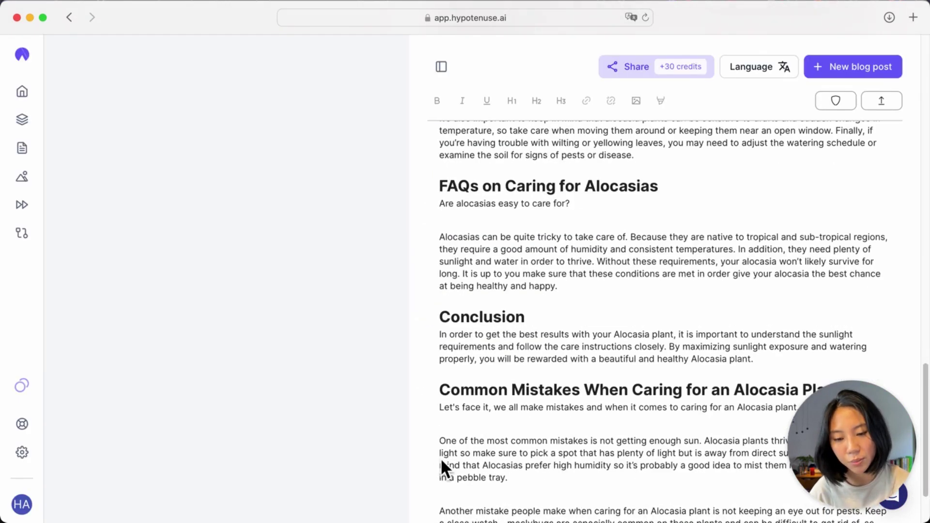
scroll(441, 460, "down", 2)
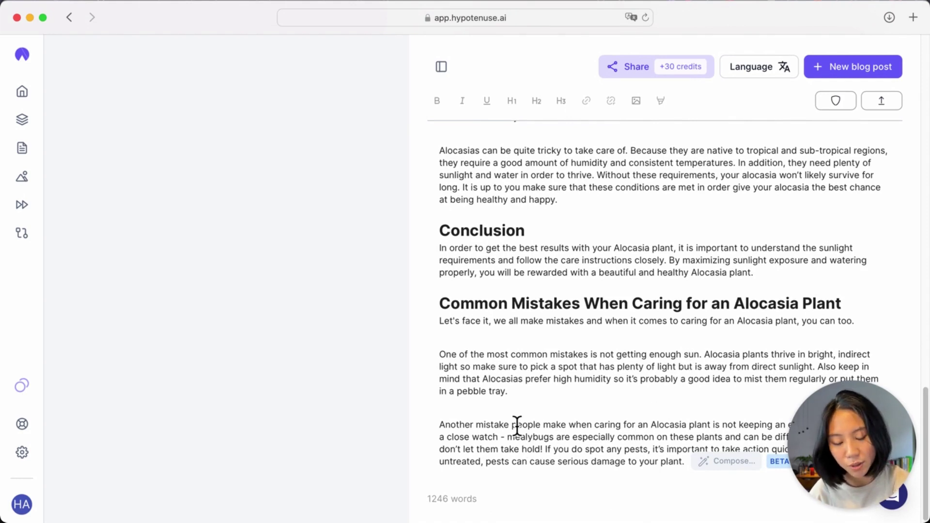
Replace the old Common Mistakes section with the regenerated one and remove the duplicate heading.
left_click(472, 430)
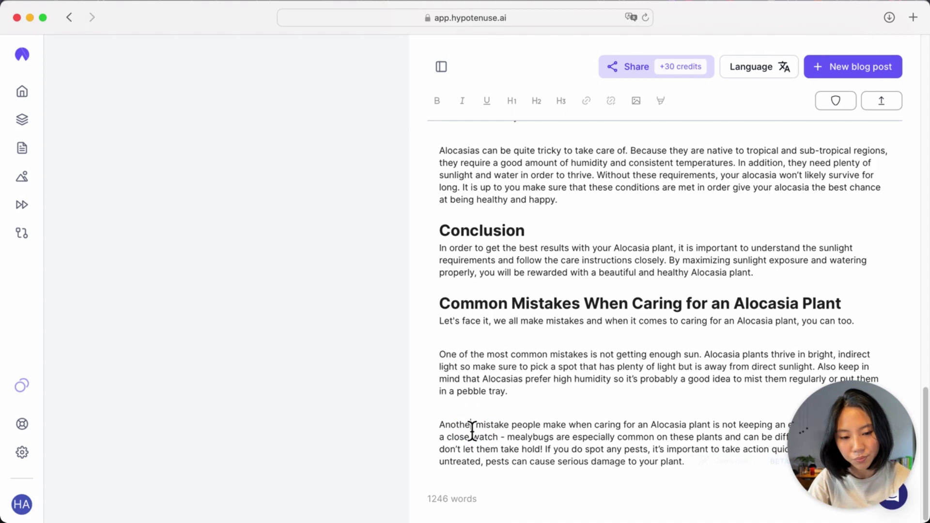
left_click_drag(685, 463, 441, 304)
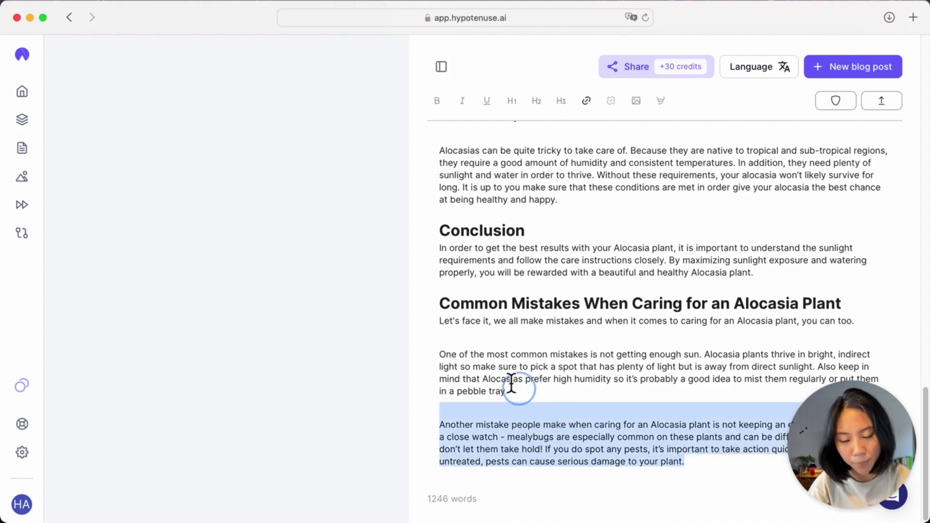
key("BackSpace")
scroll(445, 303, "up", 2)
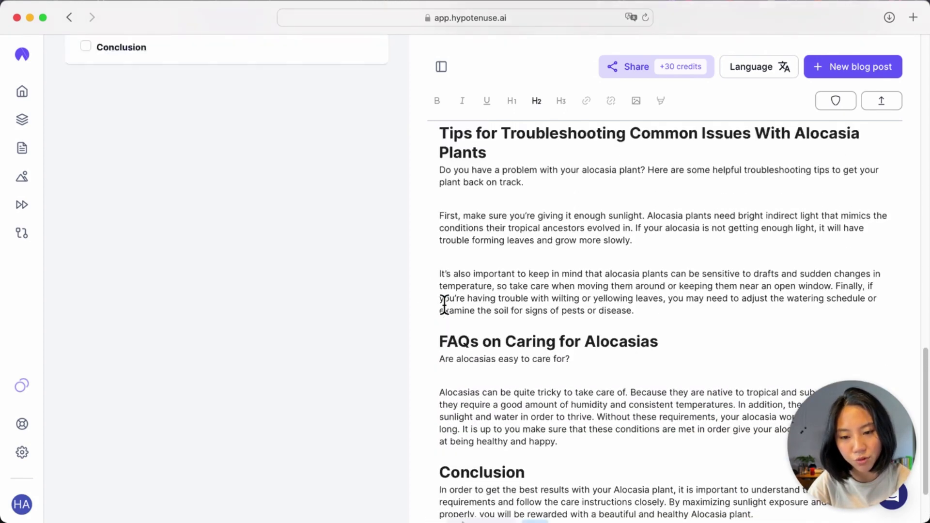
scroll(445, 304, "up", 3)
scroll(445, 304, "up", 2)
scroll(443, 306, "up", 1)
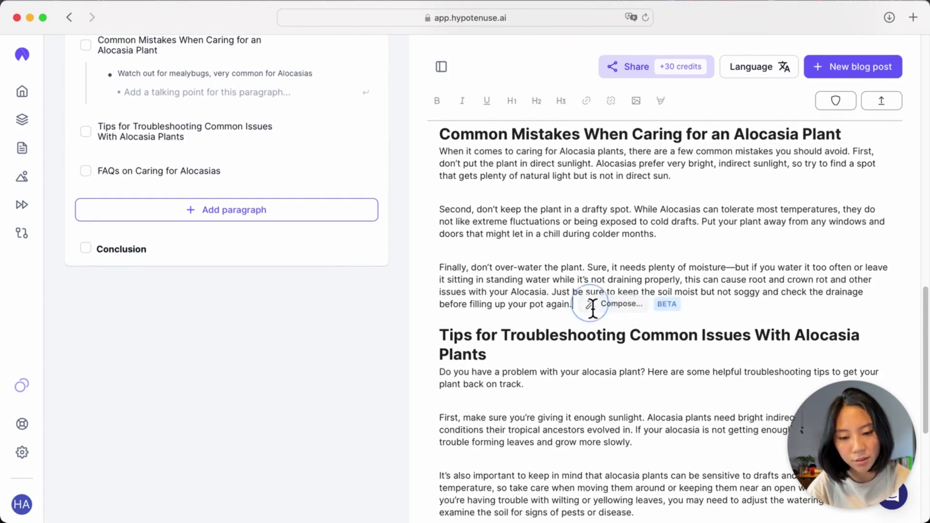
left_click(597, 306)
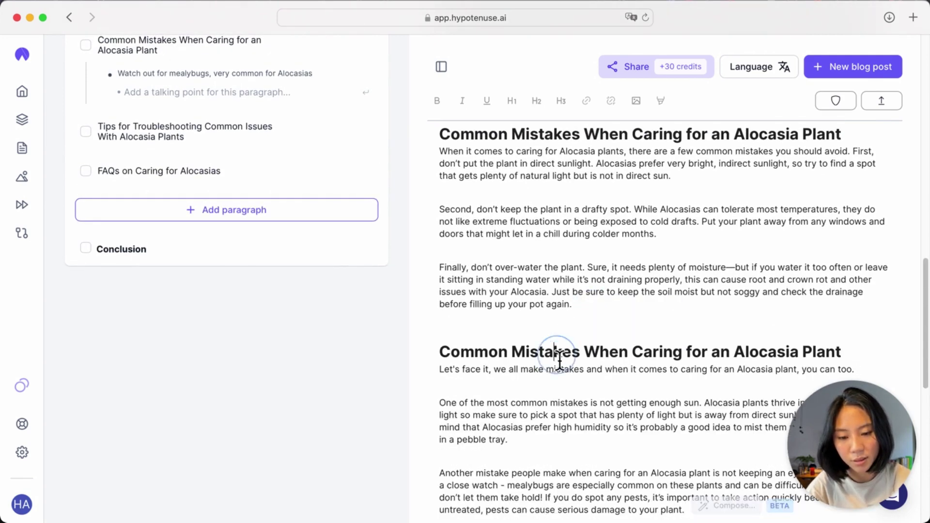
triple_click(562, 349)
key("BackSpace")
key("BackSpace")
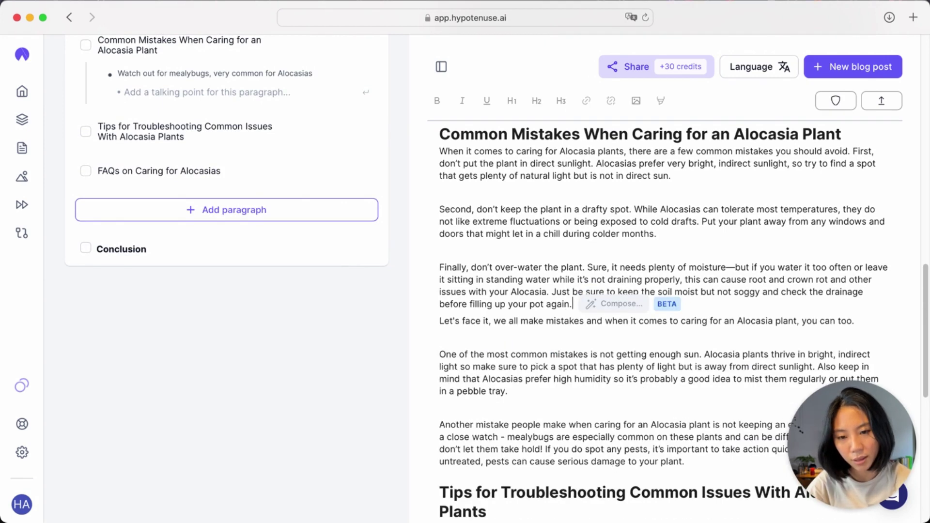
Move the 'Let's face it' intro line directly under the Common Mistakes heading.
key("shift+End")
key("BackSpace")
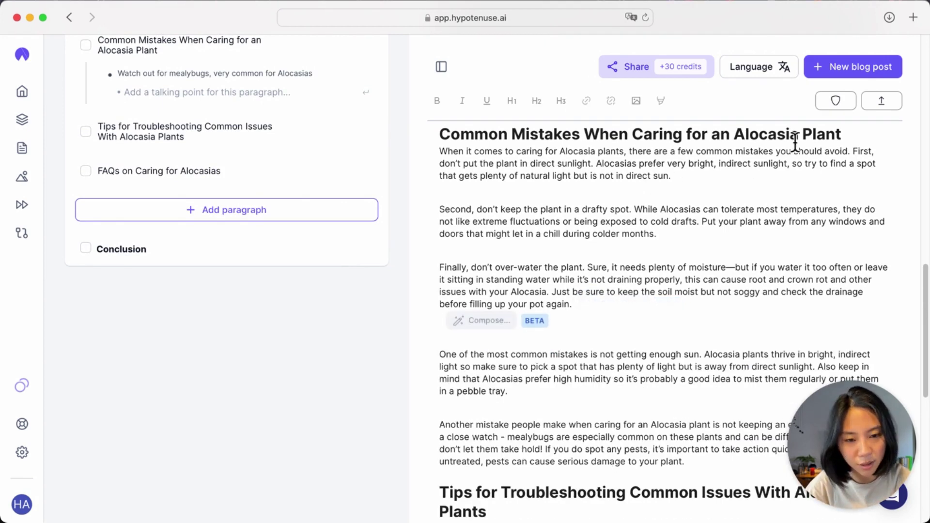
left_click(836, 134)
key("Return")
type("Let's face it, we all make mistakes and when it comes to caring for an Alocasia plant, you can too.")
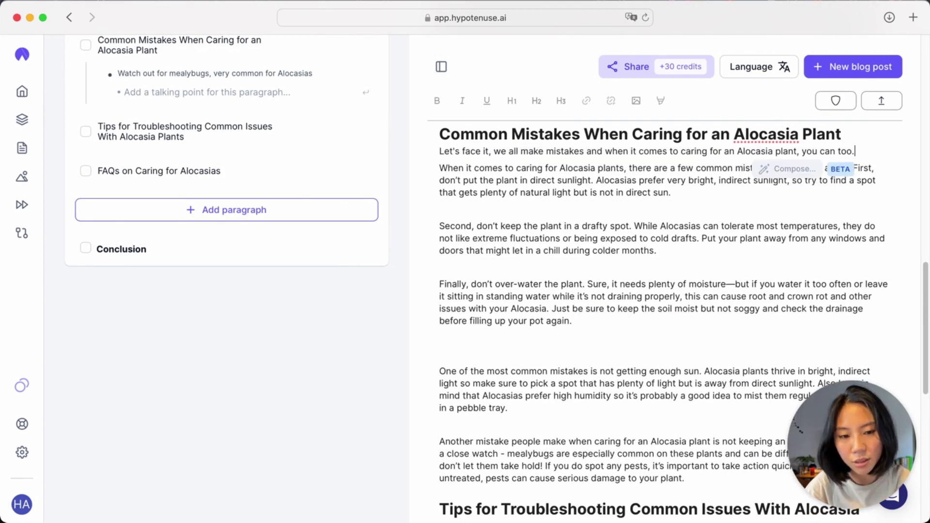
left_click(474, 346)
key("BackSpace")
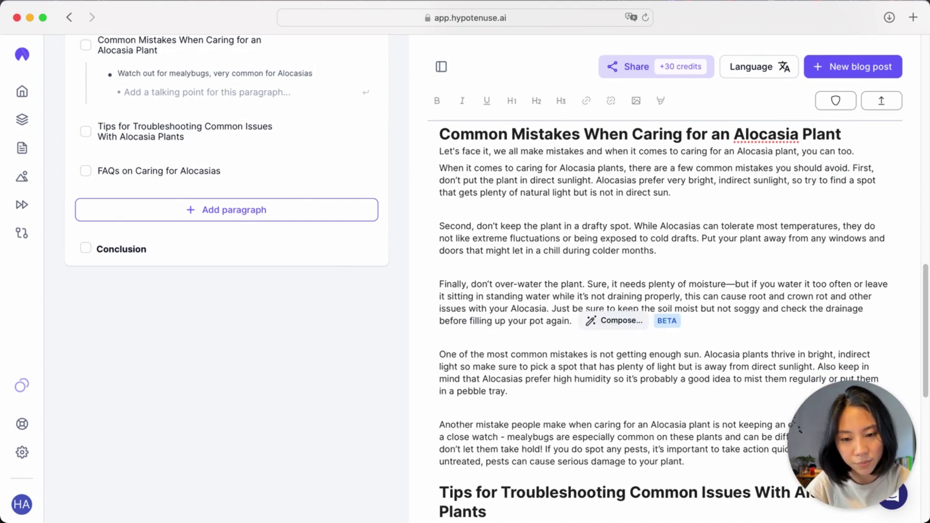
Move the sun paragraph up to sit second, right after the opening direct-sunlight paragraph.
left_click(467, 355)
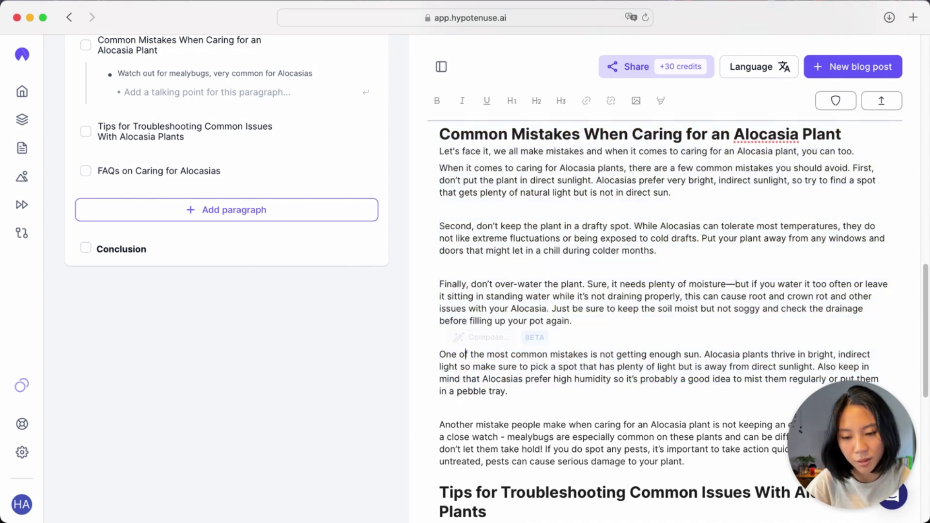
mouse_move(440, 354)
left_mouse_down()
mouse_move(870, 357)
mouse_move(879, 379)
mouse_move(508, 391)
left_mouse_up()
key("ctrl+c")
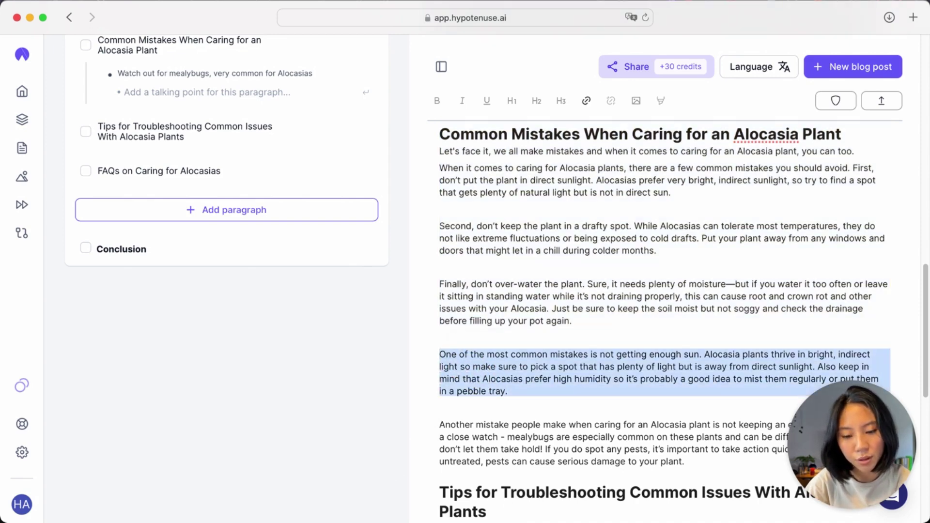
key("BackSpace")
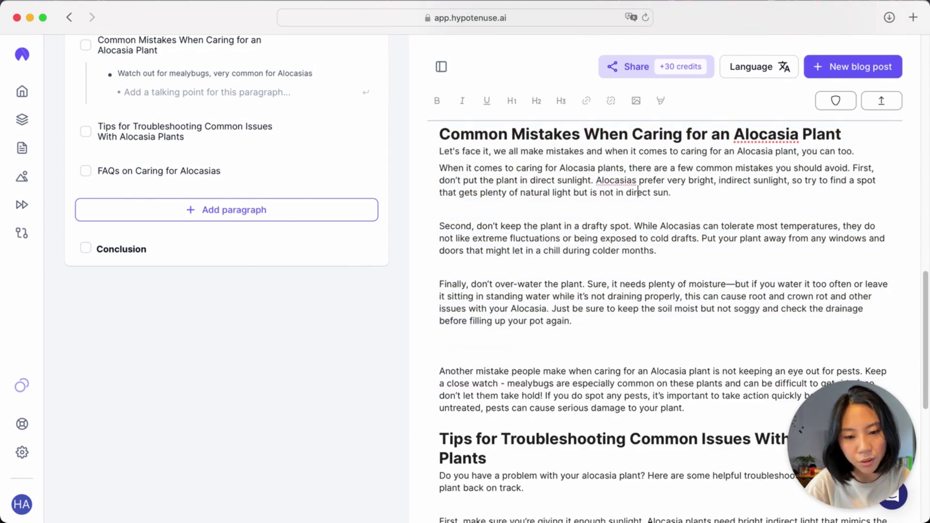
left_click(672, 192)
key("Return")
key("ctrl+v")
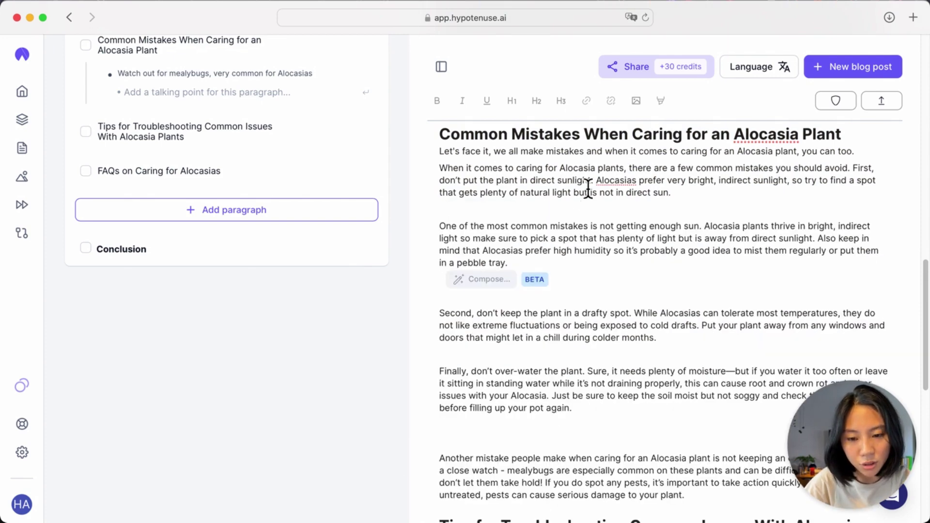
left_click(570, 208)
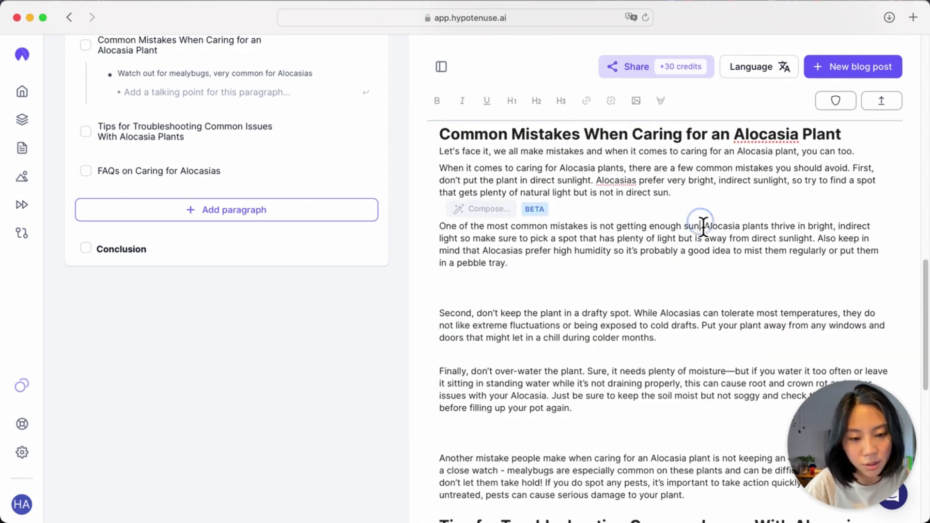
Trim the sun paragraph down to a single 'However' enough-sun sentence, deleting its other sentences.
left_click_drag(704, 227, 703, 238)
key("shift+Down")
key("shift+Down")
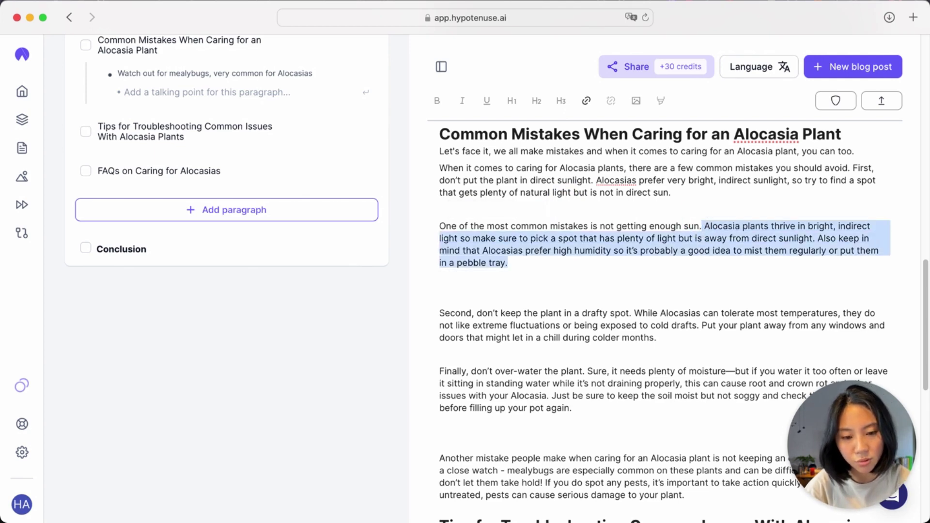
key("BackSpace")
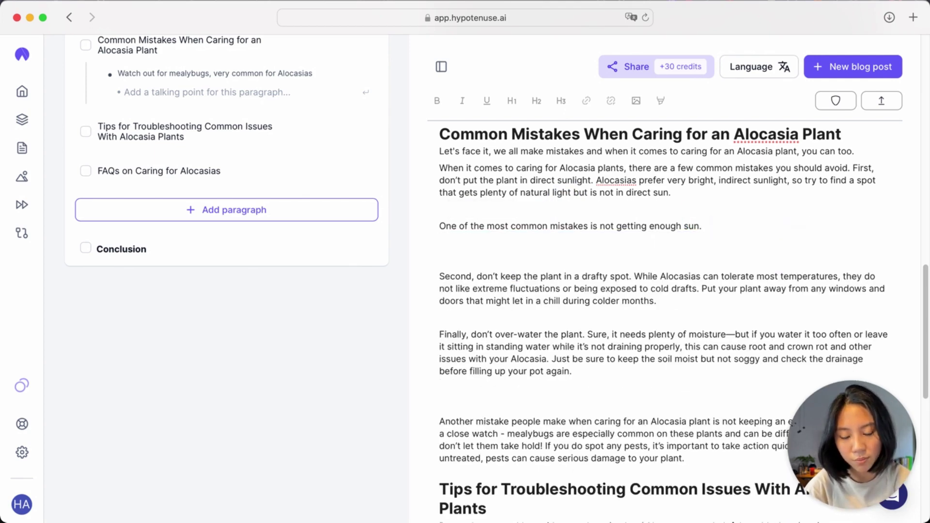
type("However, don't forget to get t")
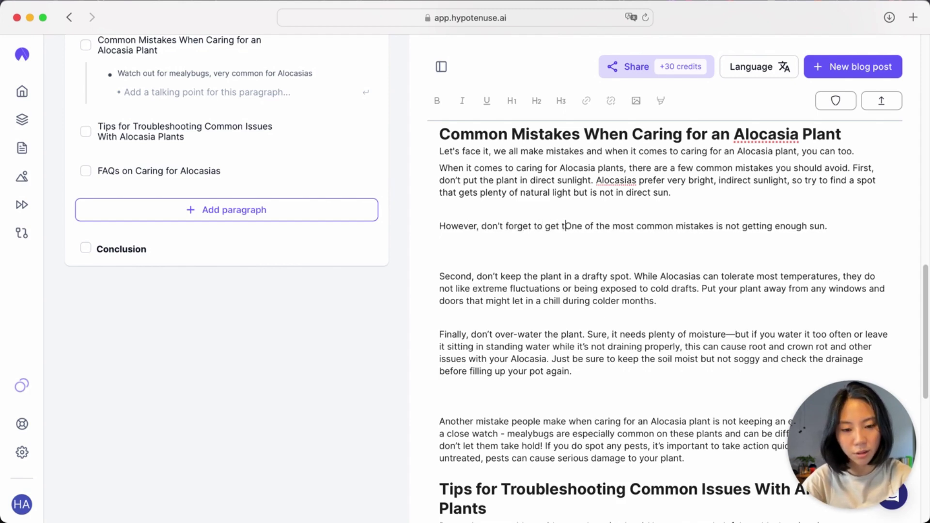
type("hem enough su")
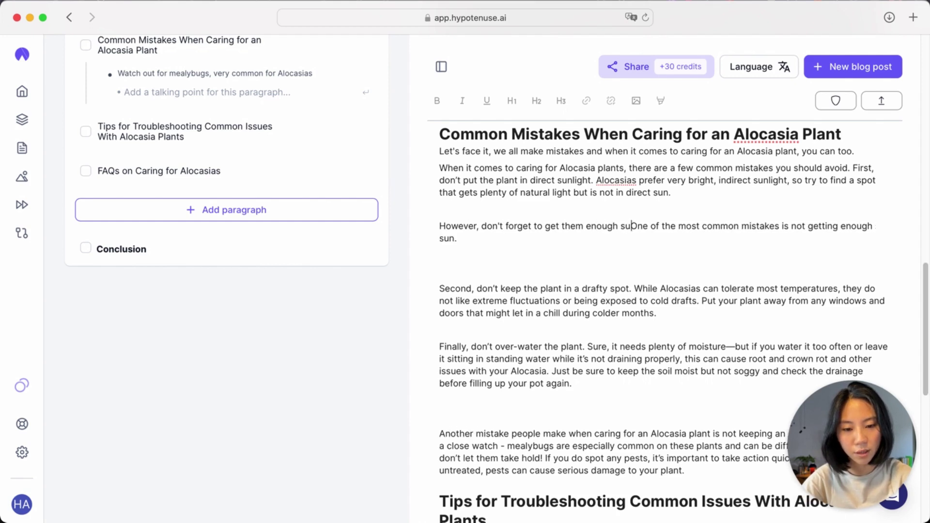
type("n as well.")
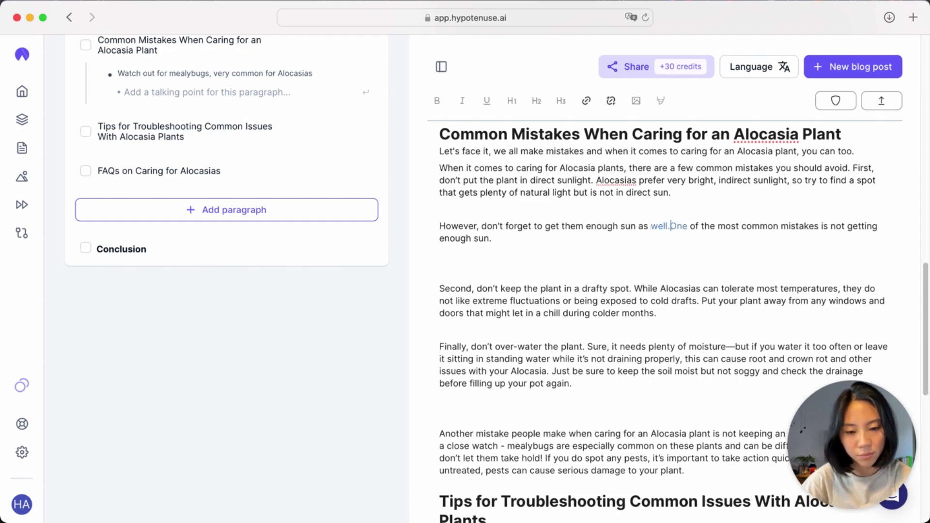
key("shift+End")
key("BackSpace")
key("shift+End")
key("BackSpace")
type(".")
Join the enough-sun sentence onto the first paragraph and remove blank lines before the drafty-spot and mealybug paragraphs.
key("Home")
key("BackSpace")
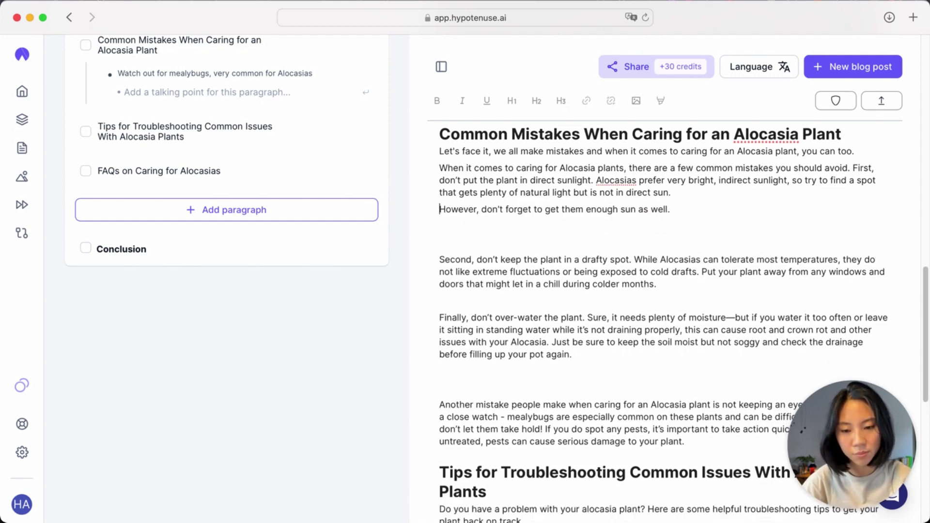
key("BackSpace")
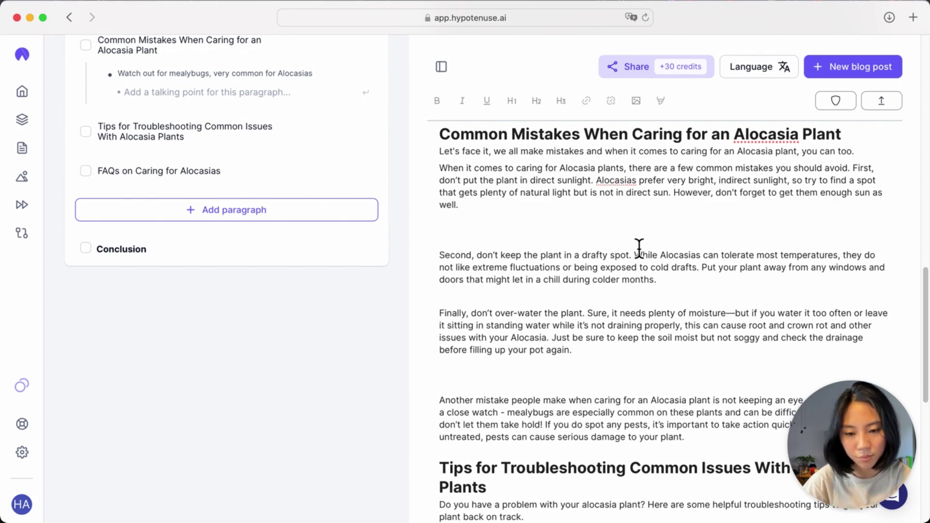
key("Down")
key("BackSpace")
key("BackSpace")
left_click(472, 349)
key("BackSpace")
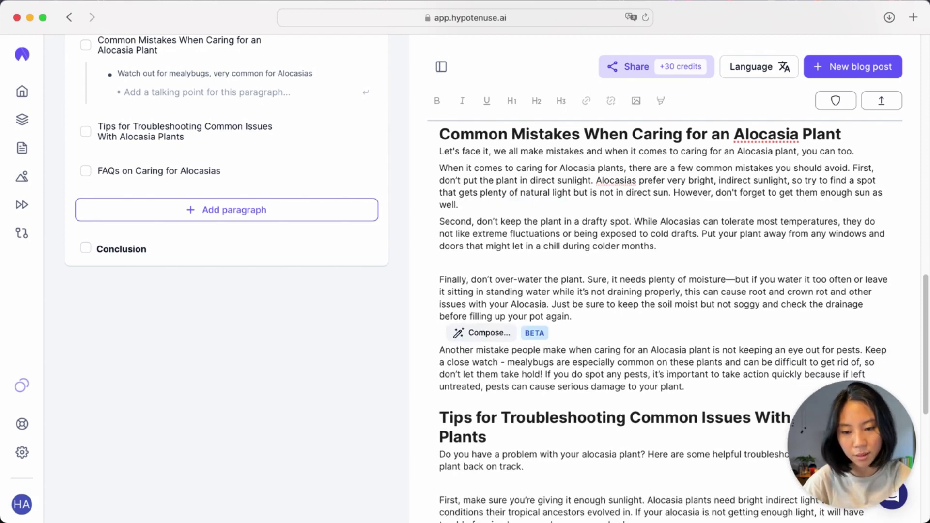
scroll(679, 289, "down", 1)
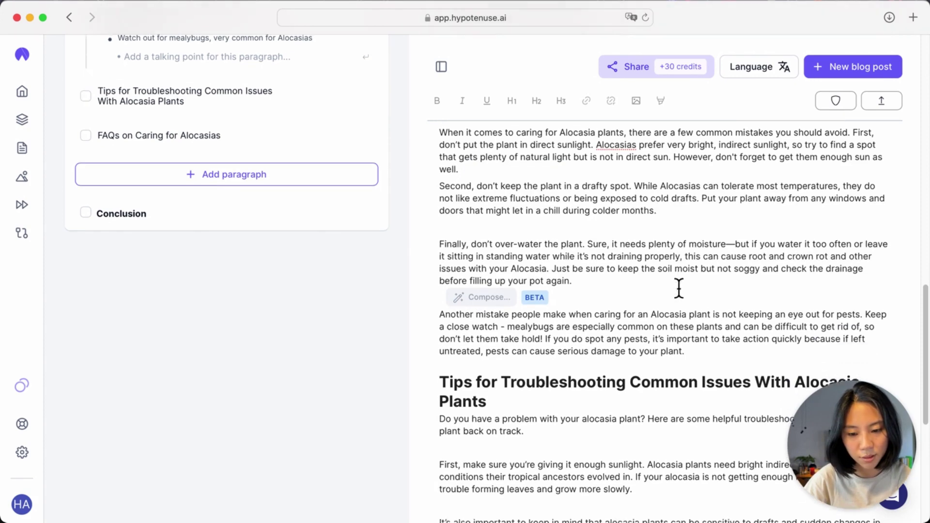
left_click(625, 328)
scroll(625, 330, "up", 2)
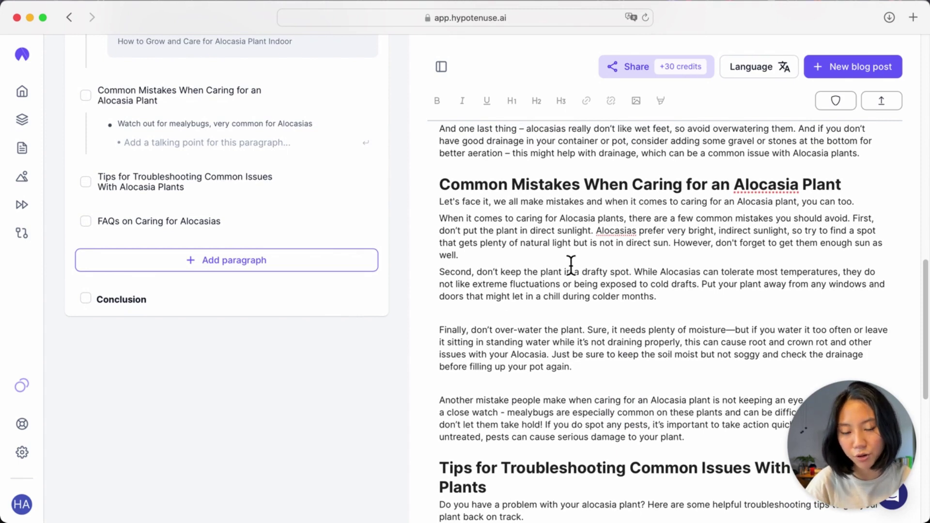
scroll(571, 265, "down", 1)
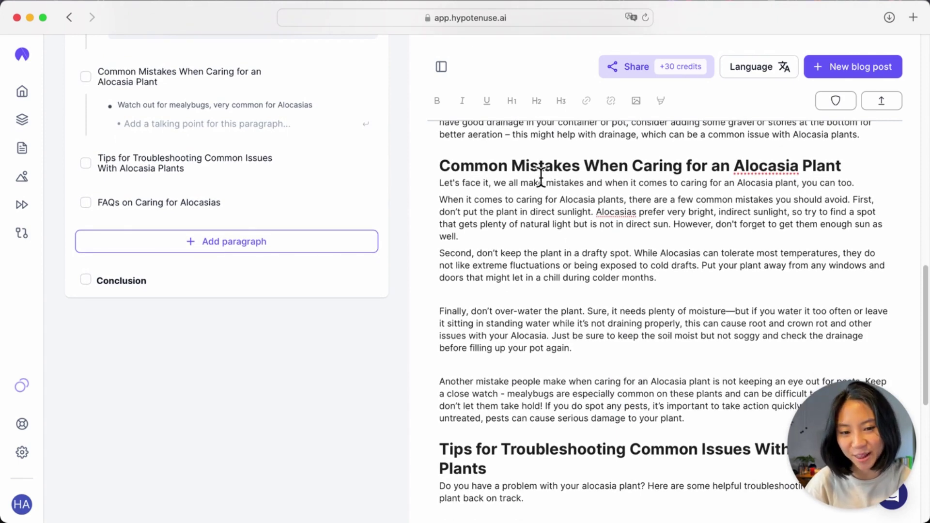